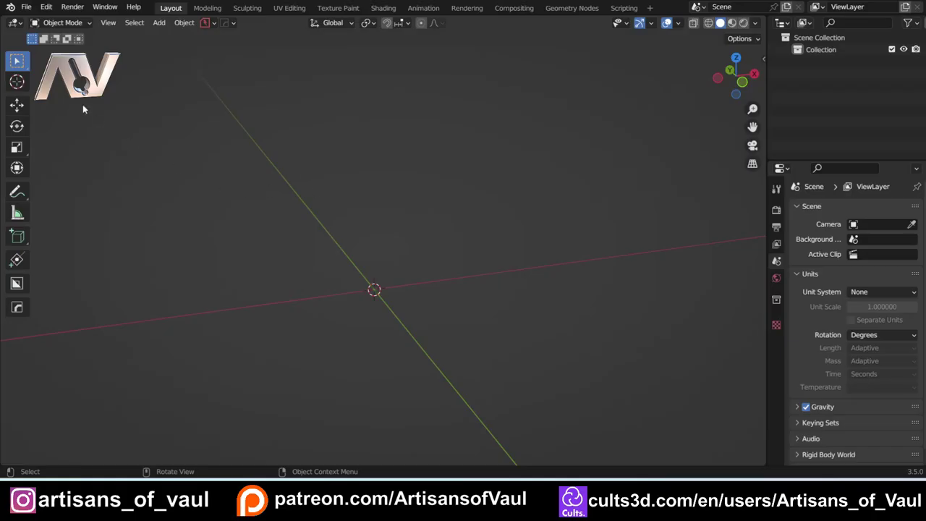
- Search the add-ons in the preferences for "EXT" to find the Extra Objects add-ons, and save the preferences
{"action": "left_click", "coordinate": [46, 10]}
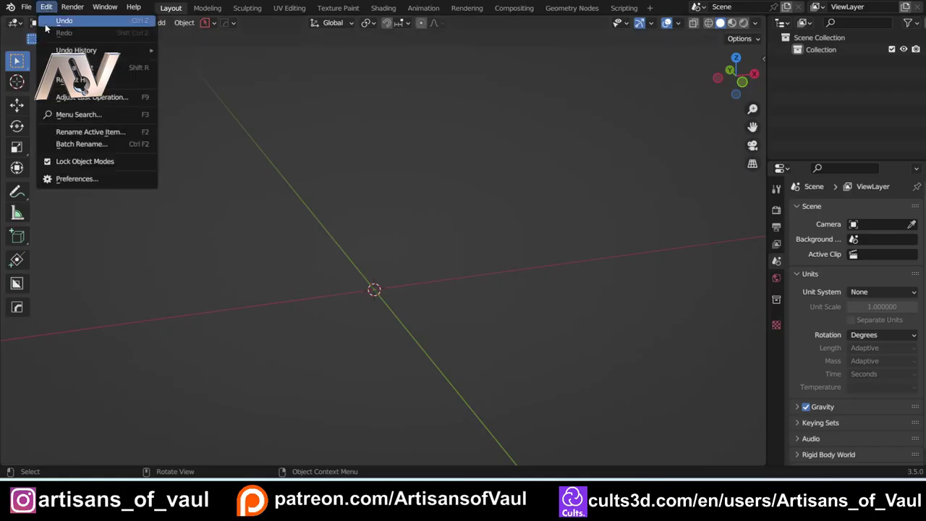
{"action": "left_click", "coordinate": [84, 181]}
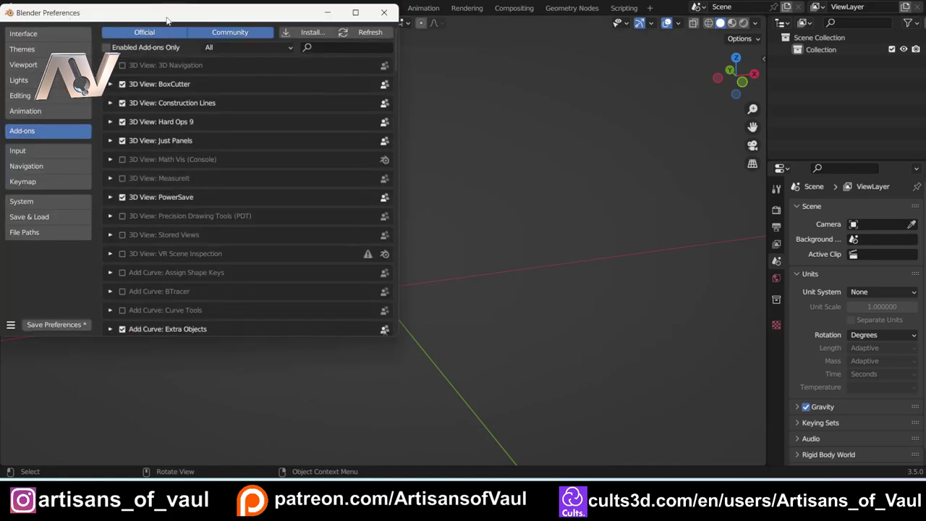
{"action": "left_click", "coordinate": [479, 123]}
{"action": "type", "text": "E"}
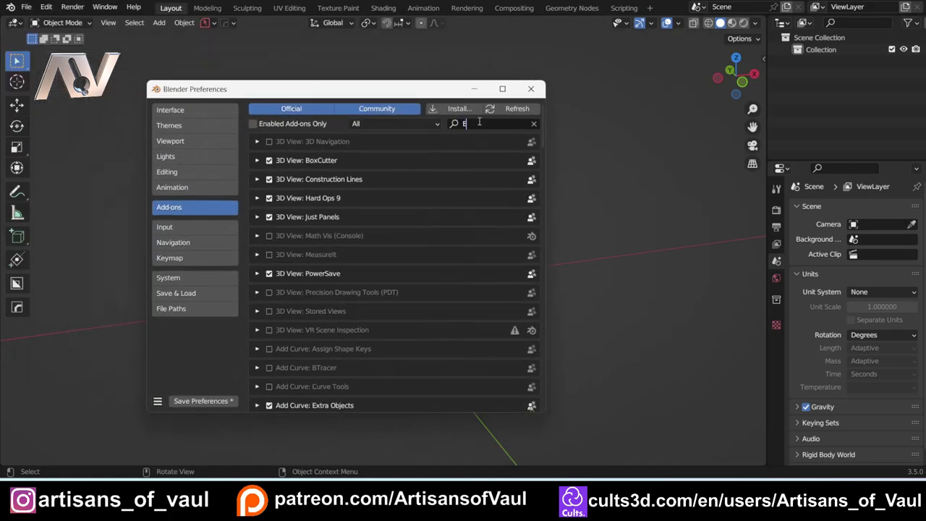
{"action": "type", "text": "XT"}
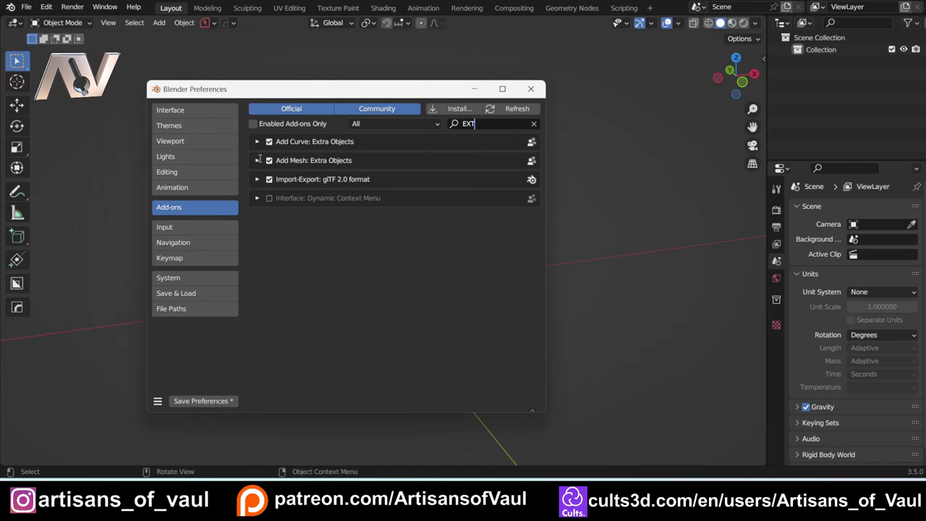
{"action": "left_click", "coordinate": [222, 403]}
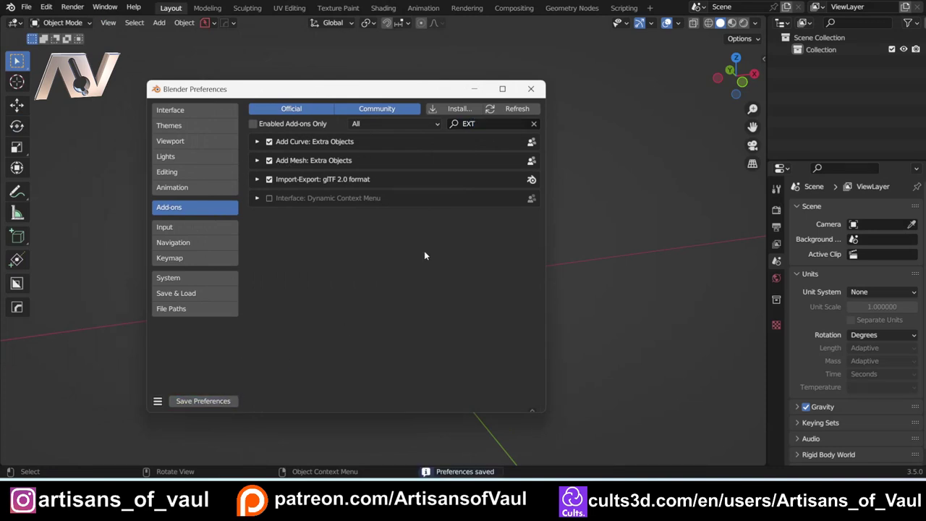
{"action": "left_click", "coordinate": [538, 94]}
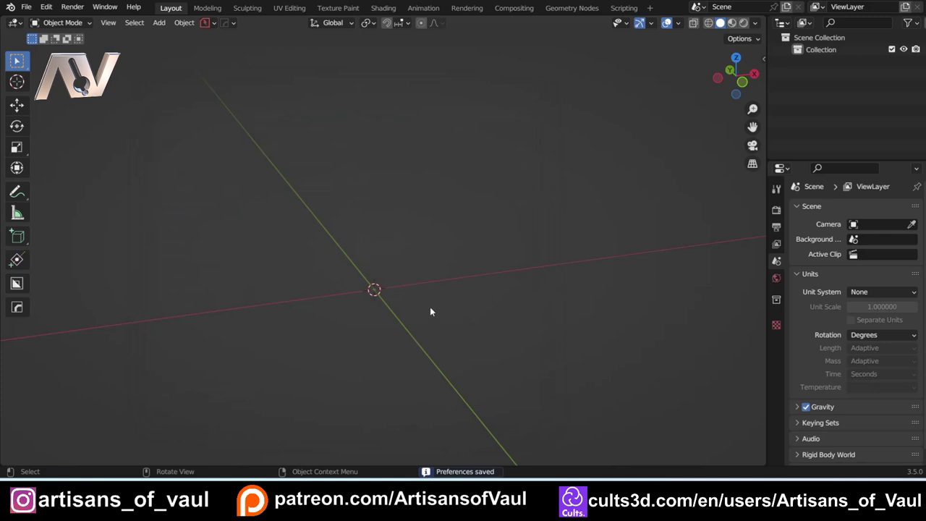
- Add a single rock mesh to the scene with the Rock Generator
{"action": "key", "text": "shift+a"}
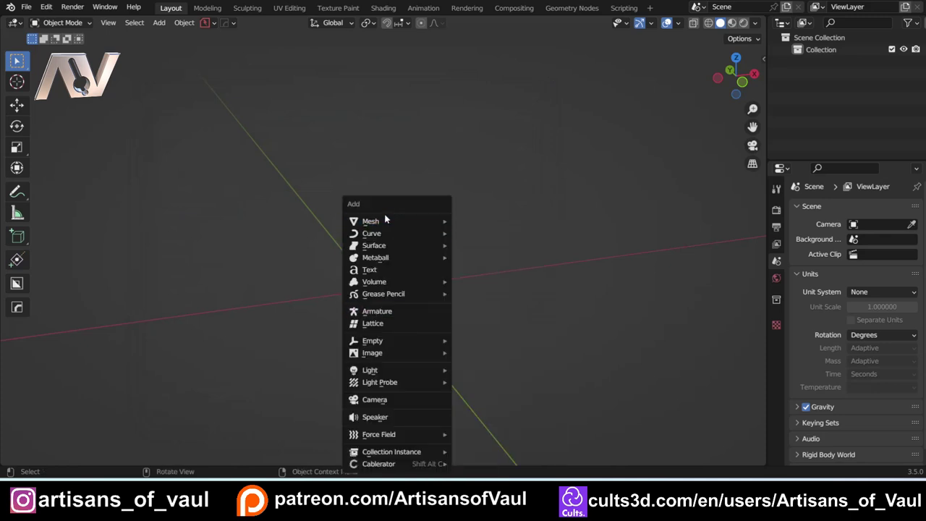
{"action": "mouse_move", "coordinate": [384, 223]}
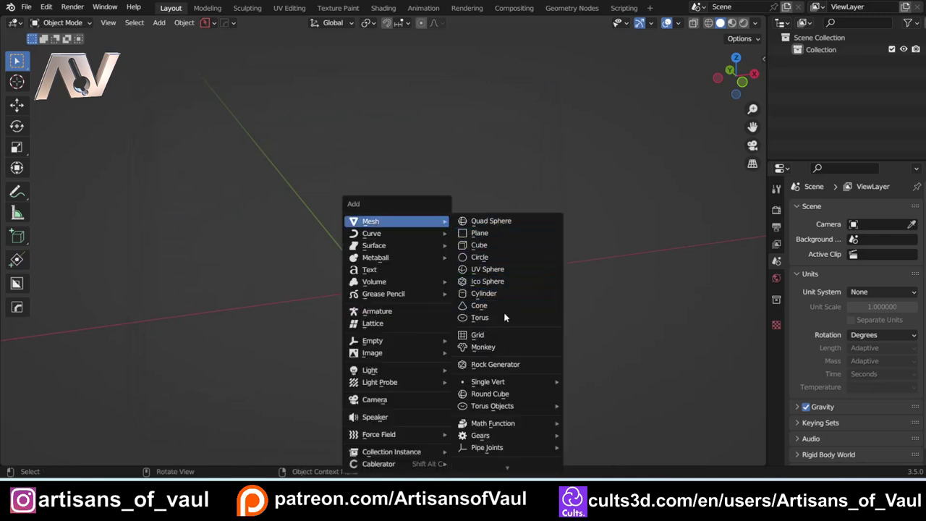
{"action": "mouse_move", "coordinate": [501, 391]}
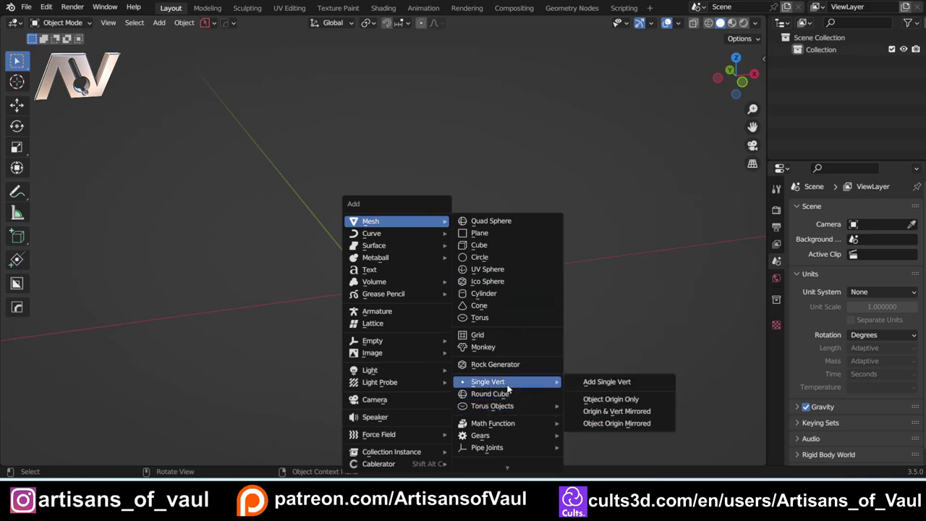
{"action": "mouse_move", "coordinate": [500, 437]}
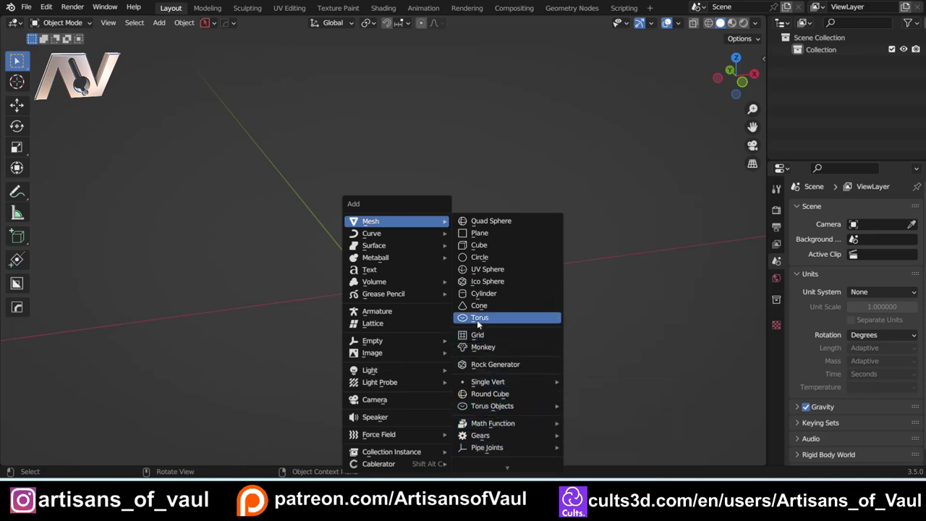
{"action": "left_click", "coordinate": [489, 368]}
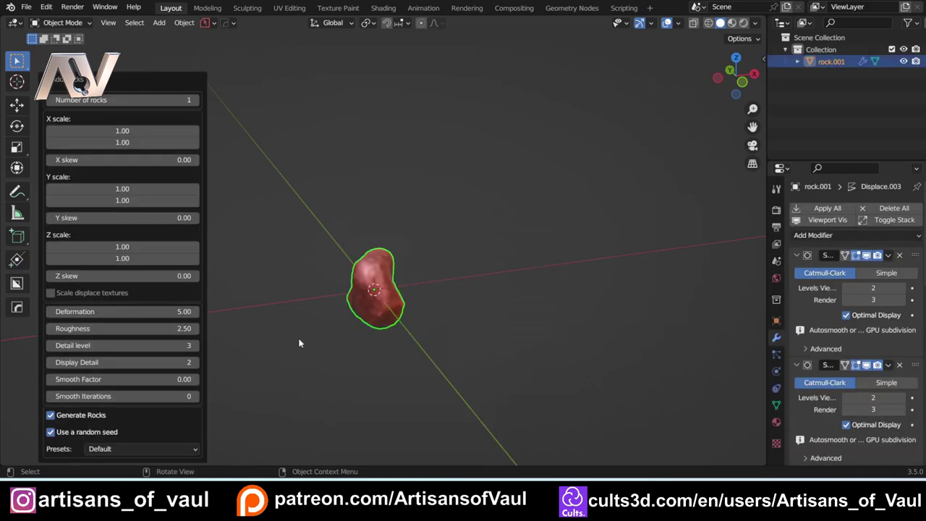
{"action": "scroll", "coordinate": [380, 301], "scroll_direction": "up", "scroll_amount": 2}
{"action": "middle_click_drag", "start_coordinate": [393, 312], "coordinate": [245, 282]}
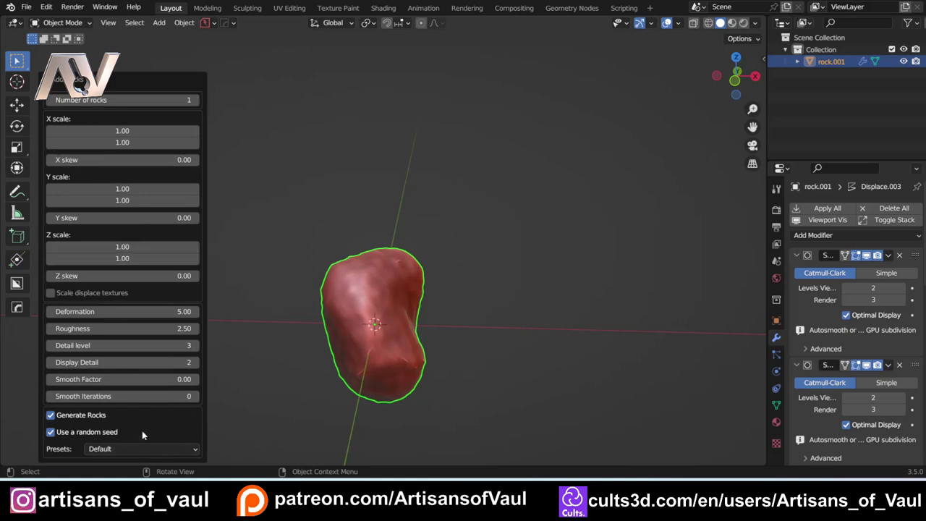
- Apply the River Rock preset to the generated rock and view its shape from another angle
{"action": "left_click", "coordinate": [162, 450]}
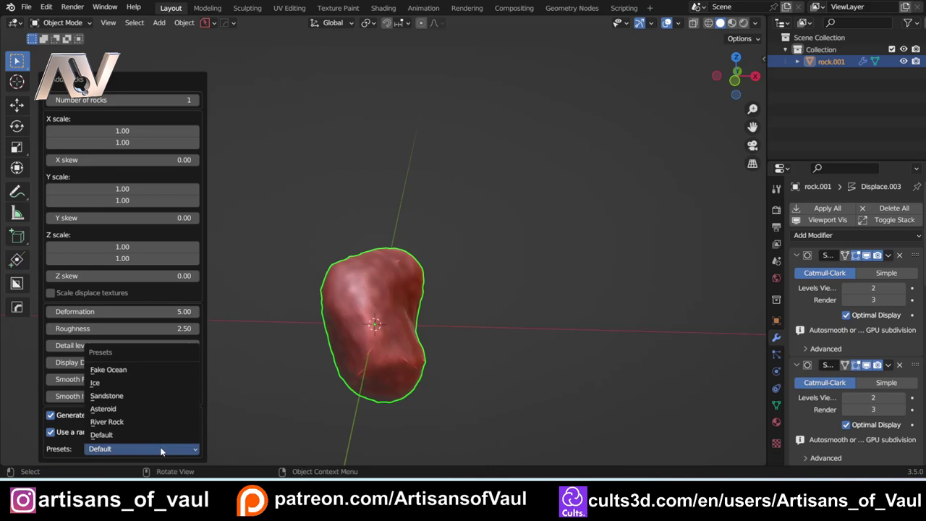
{"action": "middle_click_drag", "start_coordinate": [413, 378], "coordinate": [391, 369]}
{"action": "left_click", "coordinate": [152, 450]}
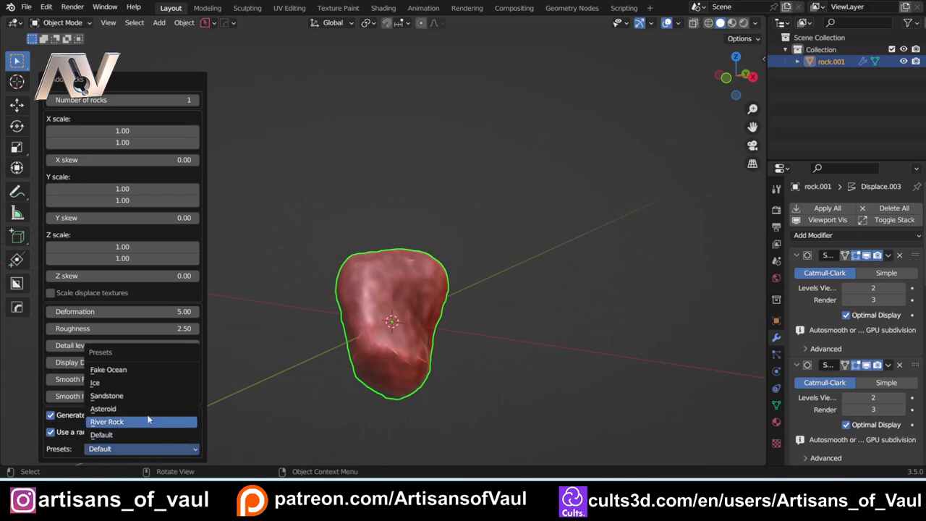
{"action": "left_click", "coordinate": [148, 422]}
{"action": "middle_click_drag", "start_coordinate": [453, 427], "coordinate": [292, 323]}
- Switch the generated rock to the Asteroid preset and look over its surface
{"action": "left_click", "coordinate": [136, 448]}
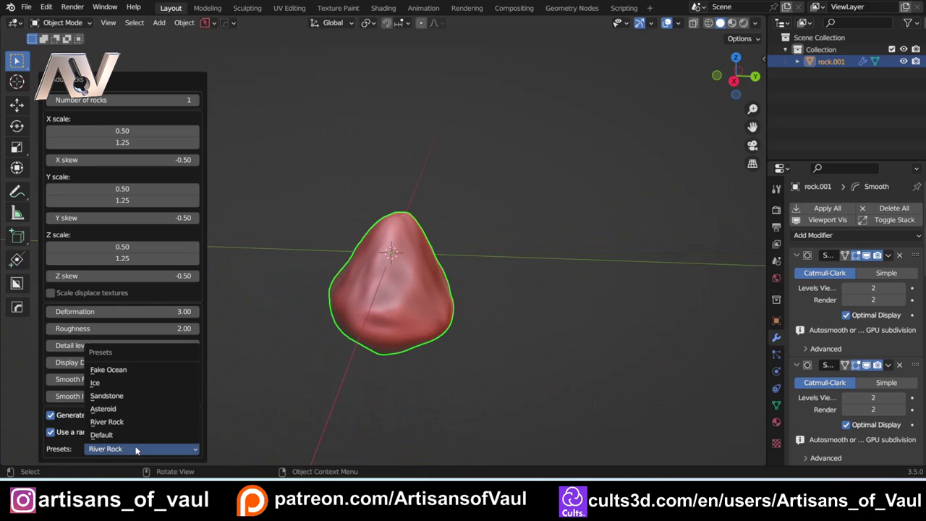
{"action": "left_click", "coordinate": [129, 408]}
{"action": "scroll", "coordinate": [369, 367], "scroll_direction": "down", "scroll_amount": 6}
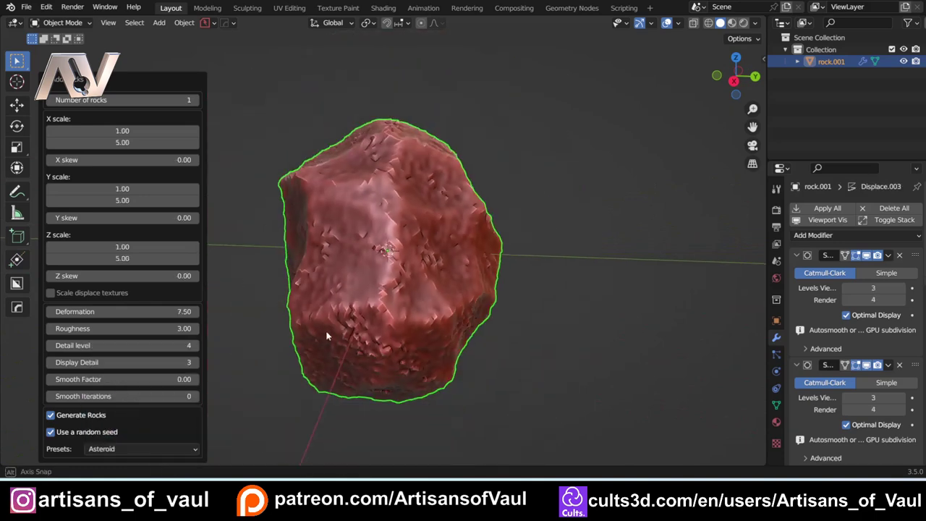
{"action": "middle_click_drag", "start_coordinate": [333, 304], "coordinate": [357, 251]}
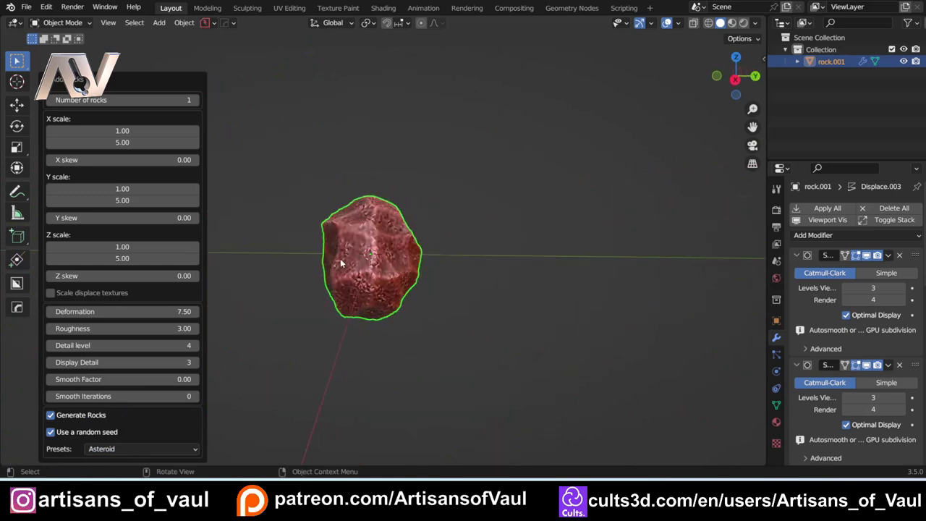
- Switch the generated rock to the Ice preset and inspect it up close
{"action": "left_click", "coordinate": [121, 449]}
{"action": "left_click", "coordinate": [173, 374]}
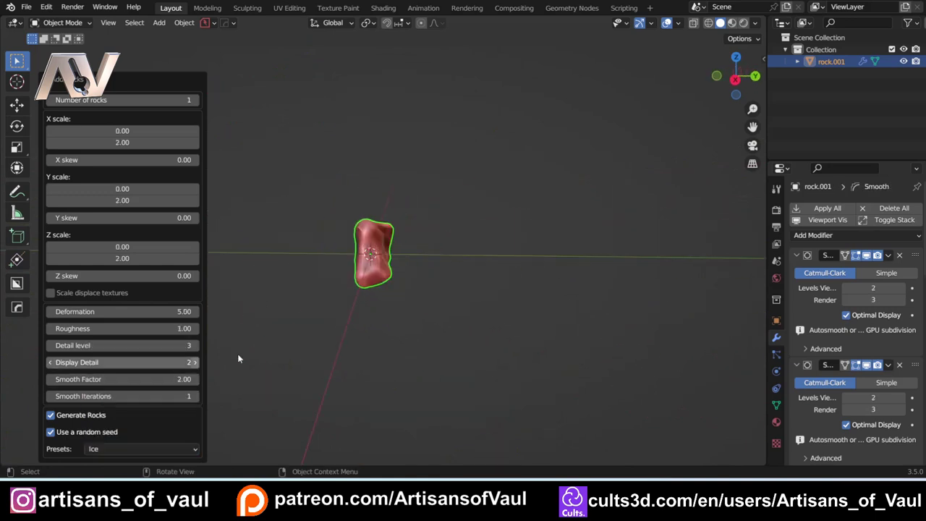
{"action": "scroll", "coordinate": [365, 271], "scroll_direction": "up", "scroll_amount": 4}
{"action": "middle_click_drag", "start_coordinate": [365, 271], "coordinate": [395, 297]}
{"action": "scroll", "coordinate": [343, 289], "scroll_direction": "down", "scroll_amount": 5}
- Change the rock's preset to River Rock and back to Ice to generate another ice variation
{"action": "left_click", "coordinate": [141, 449]}
{"action": "left_click", "coordinate": [136, 421]}
{"action": "left_click", "coordinate": [135, 449]}
{"action": "left_click", "coordinate": [134, 382]}
{"action": "middle_click_drag", "start_coordinate": [387, 256], "coordinate": [261, 345]}
- Apply the Sandstone preset to the rock and inspect its layered surface and generation settings
{"action": "left_click", "coordinate": [134, 450]}
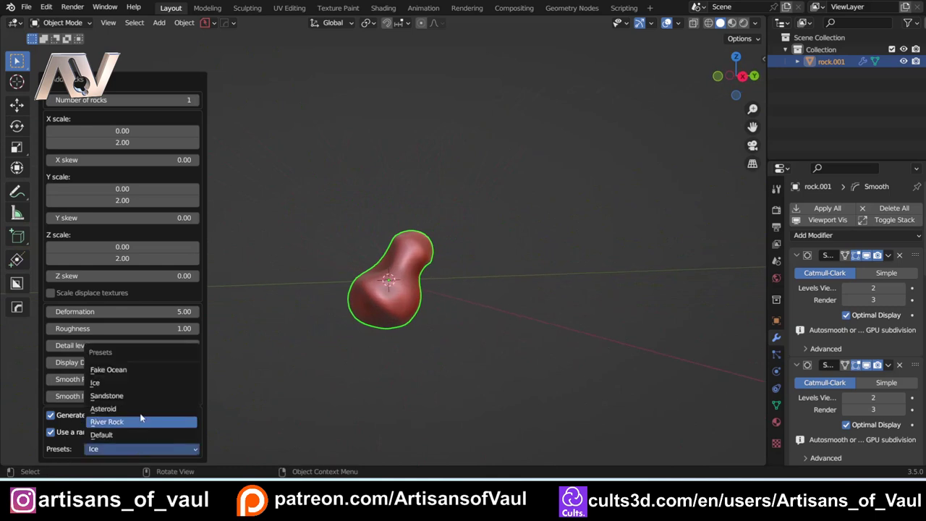
{"action": "left_click", "coordinate": [138, 397]}
{"action": "scroll", "coordinate": [420, 351], "scroll_direction": "up", "scroll_amount": 2}
{"action": "middle_click_drag", "start_coordinate": [420, 351], "coordinate": [496, 316]}
{"action": "scroll", "coordinate": [496, 316], "scroll_direction": "down", "scroll_amount": 2}
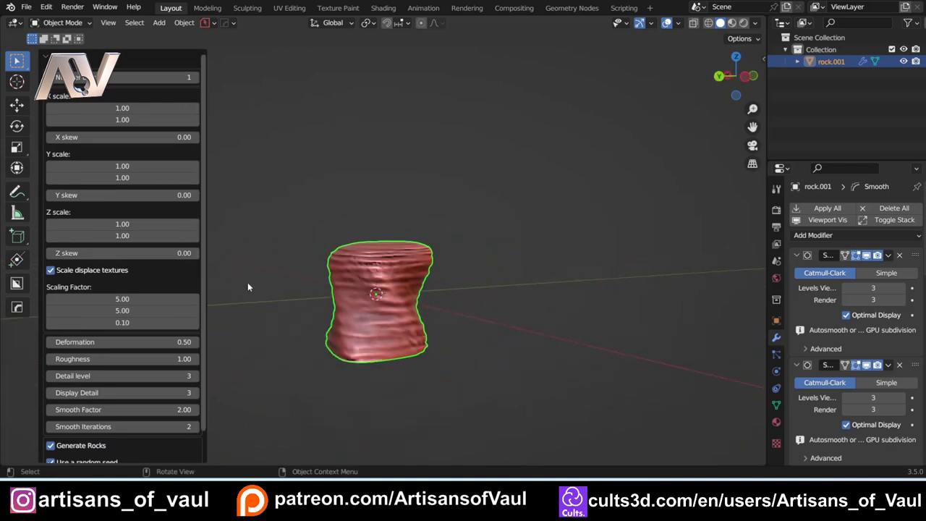
{"action": "scroll", "coordinate": [150, 322], "scroll_direction": "down", "scroll_amount": 2}
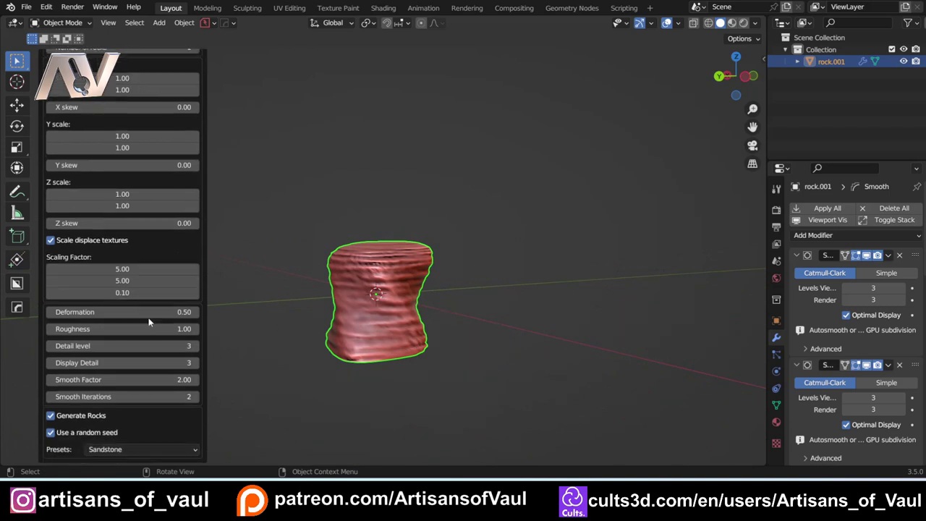
{"action": "scroll", "coordinate": [376, 309], "scroll_direction": "up", "scroll_amount": 2}
{"action": "middle_click_drag", "start_coordinate": [407, 331], "coordinate": [212, 219]}
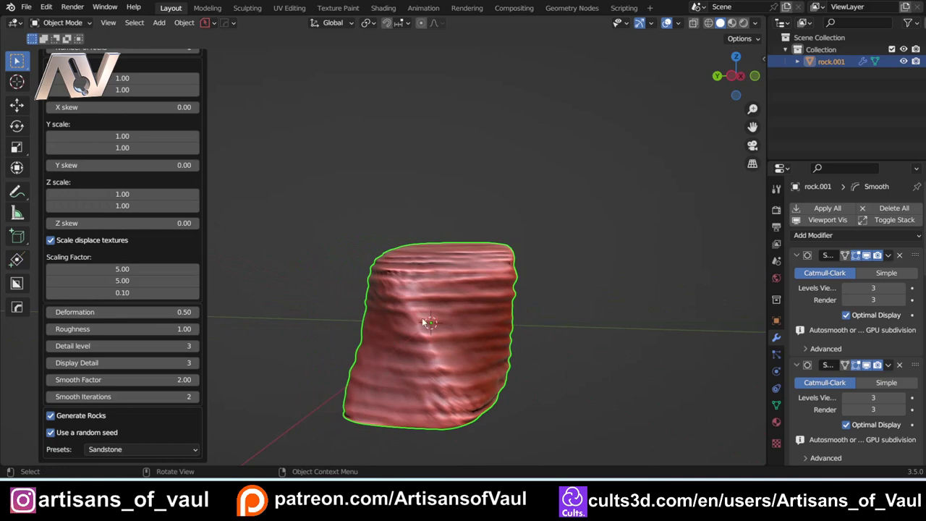
- Apply the Fake Ocean preset to the rock and look over the generated surface
{"action": "left_click", "coordinate": [158, 450]}
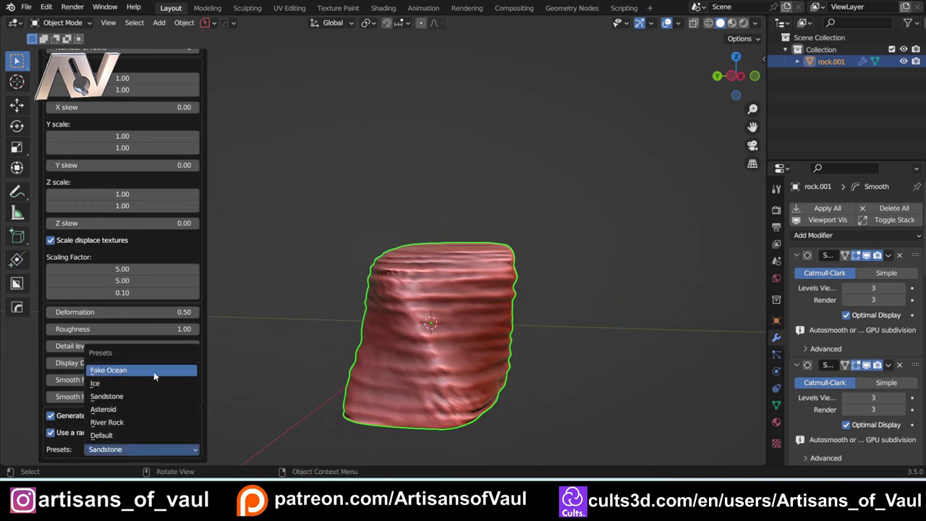
{"action": "left_click", "coordinate": [154, 374]}
{"action": "middle_click_drag", "start_coordinate": [393, 348], "coordinate": [415, 371]}
- Change the rock's preset to River Rock and back to Default, centring the rock in view
{"action": "left_click", "coordinate": [136, 449]}
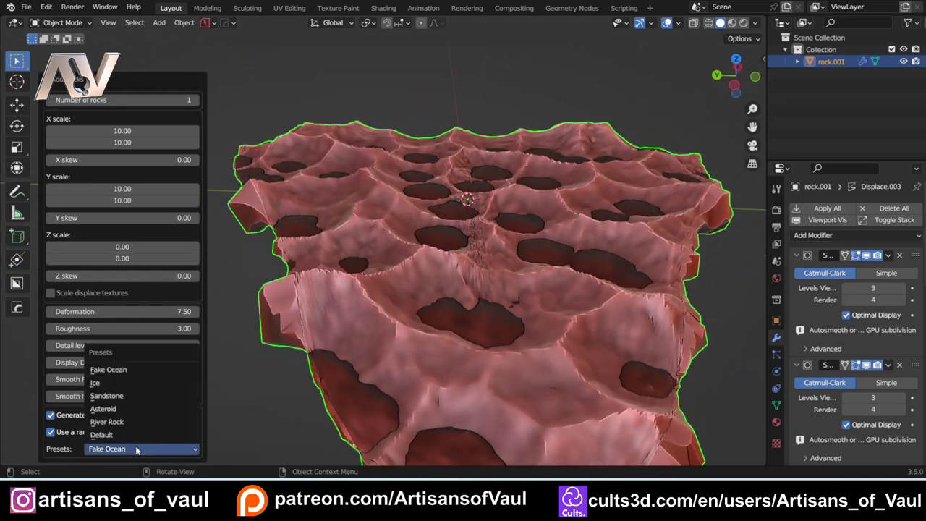
{"action": "left_click", "coordinate": [139, 422]}
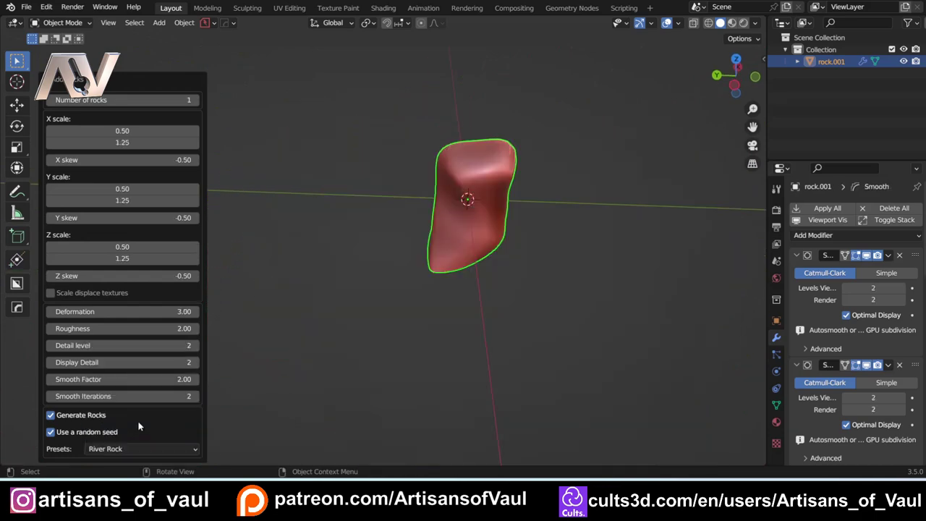
{"action": "left_click", "coordinate": [161, 449]}
{"action": "left_click", "coordinate": [152, 432]}
{"action": "middle_click_drag", "start_coordinate": [466, 259], "coordinate": [375, 327], "text": "shift"}
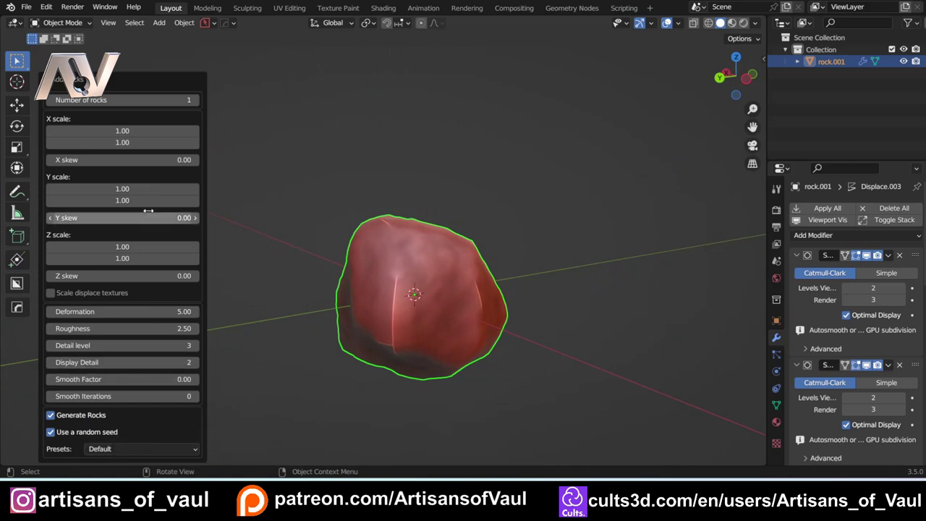
- Set the rock's X scale to 2 and view the stretched shape from another side
{"action": "left_click", "coordinate": [121, 131]}
{"action": "type", "text": "2"}
{"action": "key", "text": "Return"}
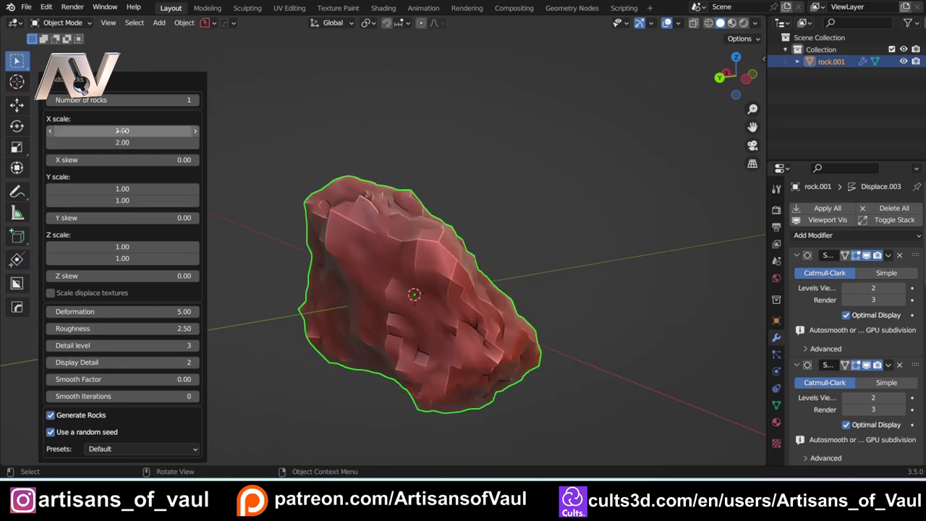
{"action": "middle_click_drag", "start_coordinate": [468, 250], "coordinate": [353, 258]}
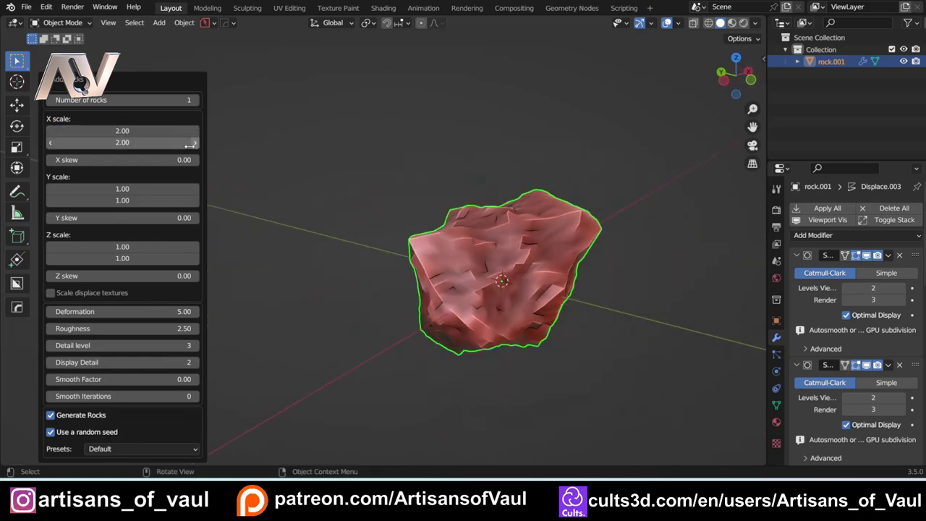
- Set the rock's X scale back to 1
{"action": "left_click", "coordinate": [126, 129]}
{"action": "type", "text": "1"}
{"action": "key", "text": "Return"}
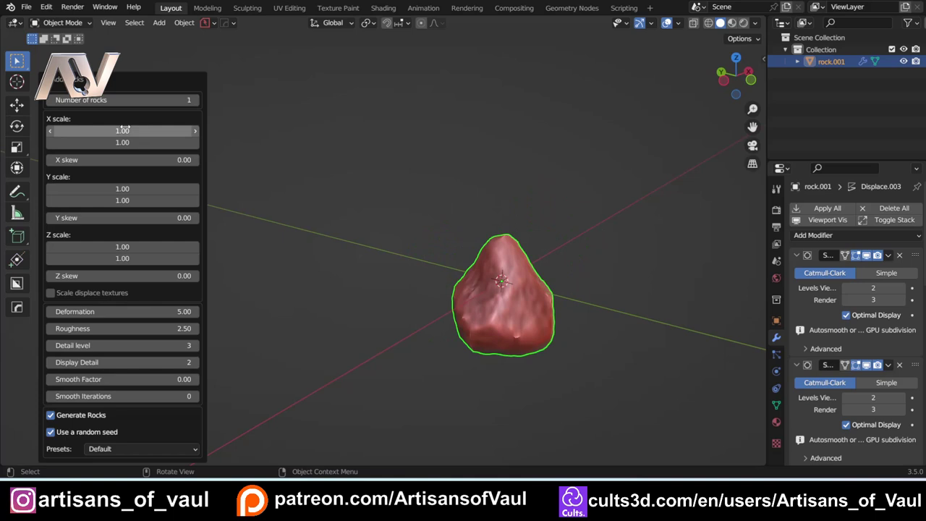
- Turn off the random seed for the rock so that it uses the user seed
{"action": "left_click", "coordinate": [51, 432]}
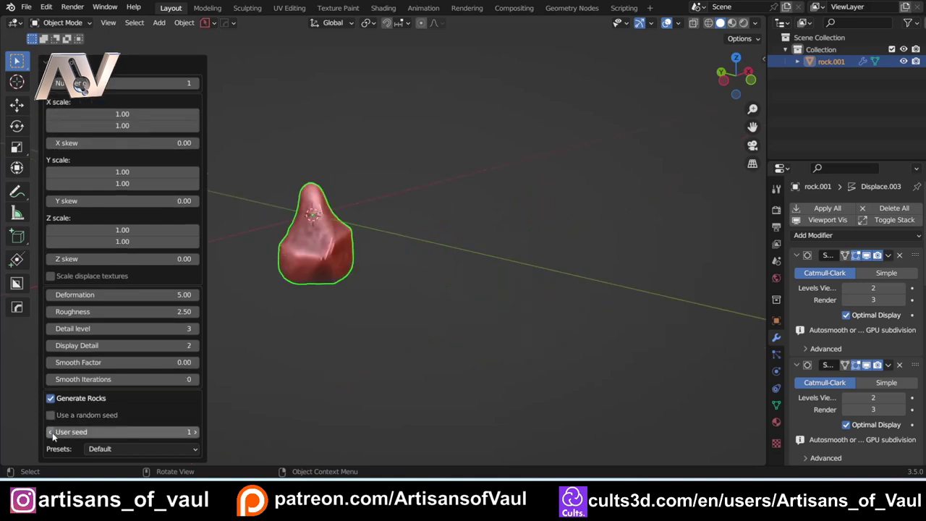
{"action": "scroll", "coordinate": [241, 294], "scroll_direction": "up", "scroll_amount": 2}
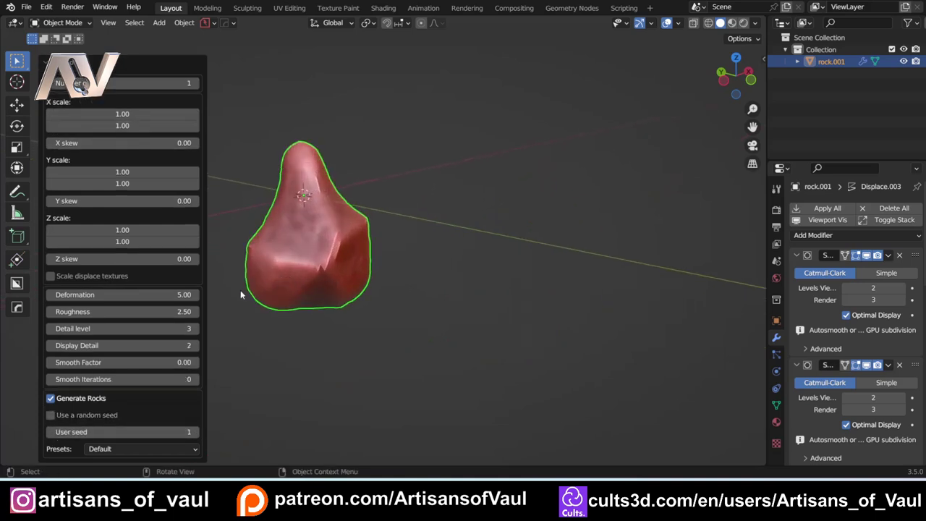
{"action": "middle_click_drag", "start_coordinate": [209, 405], "coordinate": [232, 411], "text": "shift"}
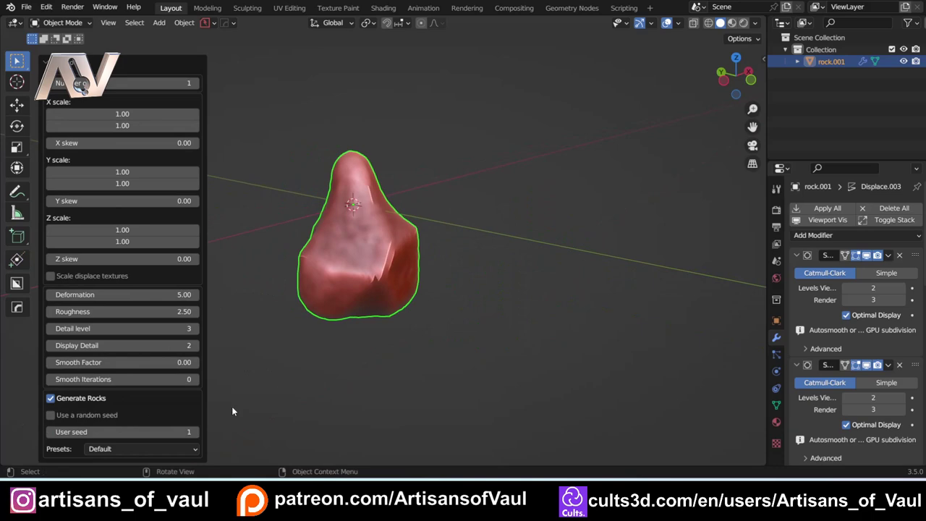
- Apply the Asteroid preset to the rock and examine the result from another angle
{"action": "left_click", "coordinate": [129, 448]}
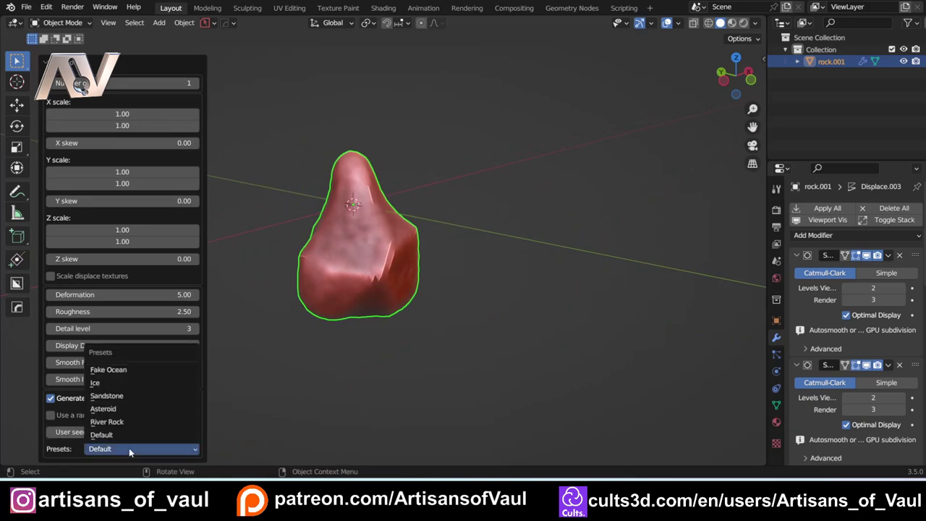
{"action": "left_click", "coordinate": [128, 411]}
{"action": "scroll", "coordinate": [109, 433], "scroll_direction": "down", "scroll_amount": 2}
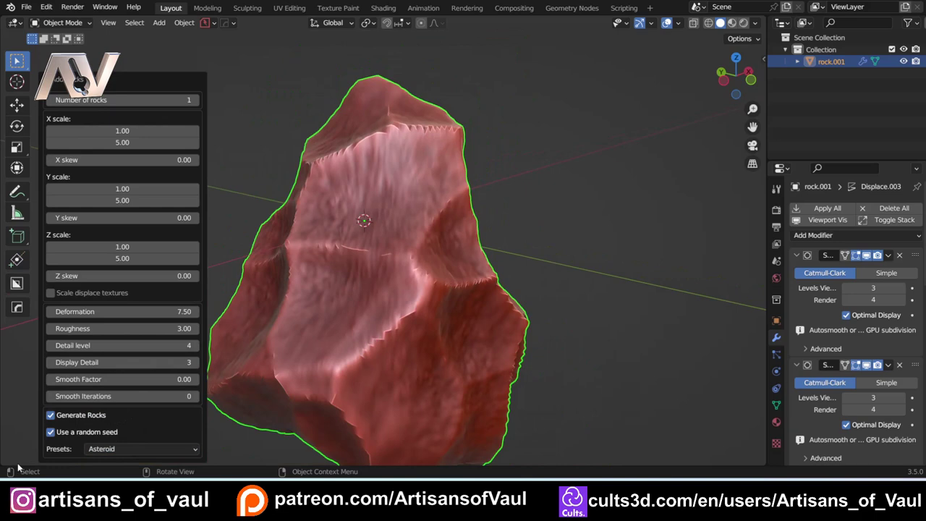
{"action": "scroll", "coordinate": [287, 351], "scroll_direction": "down", "scroll_amount": 2}
{"action": "middle_click_drag", "start_coordinate": [366, 326], "coordinate": [522, 323]}
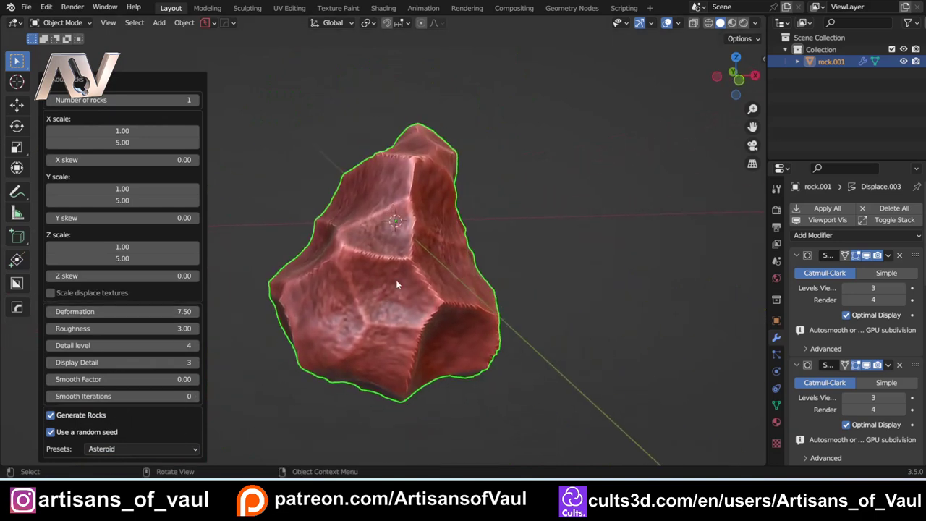
- Apply the Sandstone preset to the rock
{"action": "left_click", "coordinate": [141, 449]}
{"action": "left_click", "coordinate": [141, 449]}
{"action": "middle_click_drag", "start_coordinate": [315, 318], "coordinate": [289, 341]}
{"action": "left_click", "coordinate": [149, 448]}
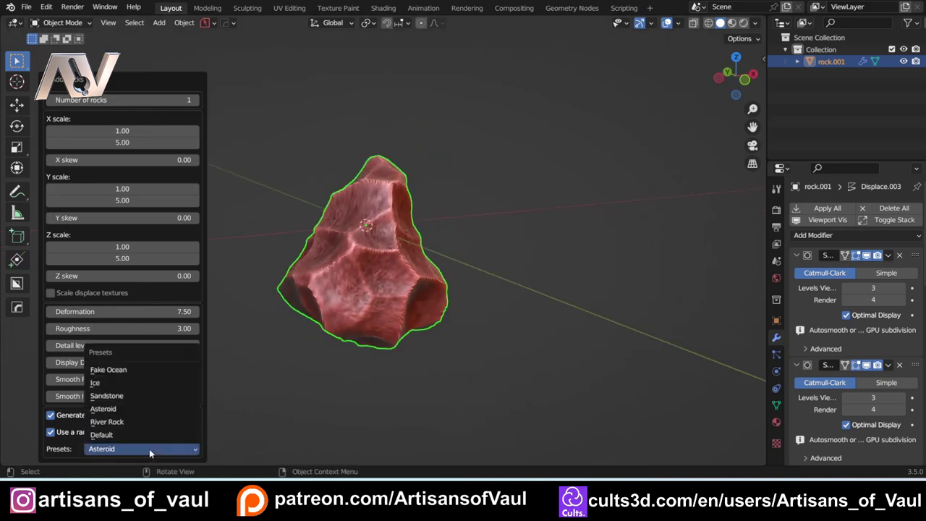
{"action": "left_click", "coordinate": [107, 396]}
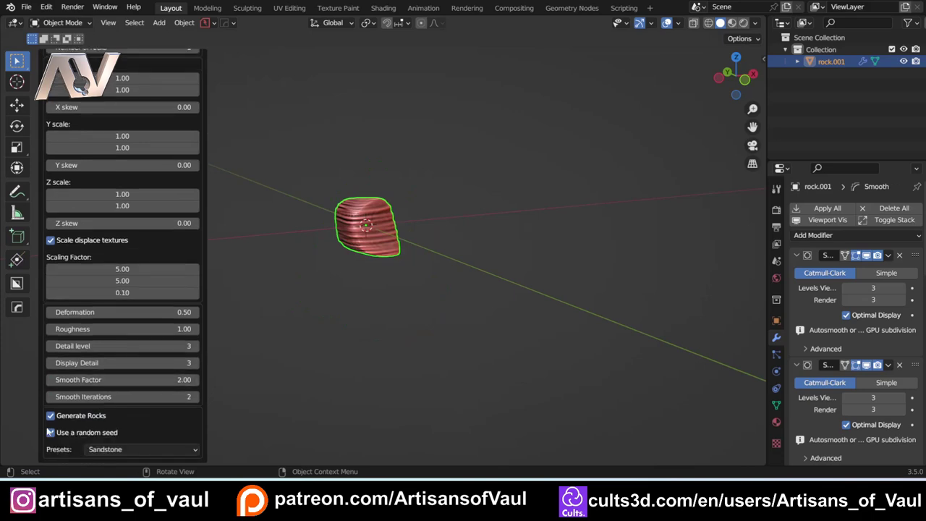
- Turn off the rock's random seed, set the user seed to 2, and inspect the shape from another side
{"action": "left_click", "coordinate": [49, 433]}
{"action": "scroll", "coordinate": [316, 293], "scroll_direction": "up", "scroll_amount": 5}
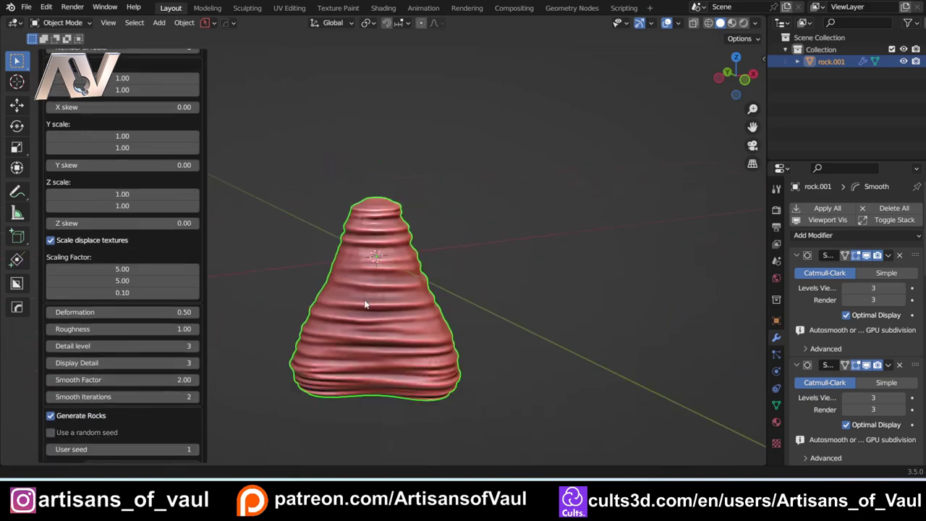
{"action": "left_click", "coordinate": [196, 449]}
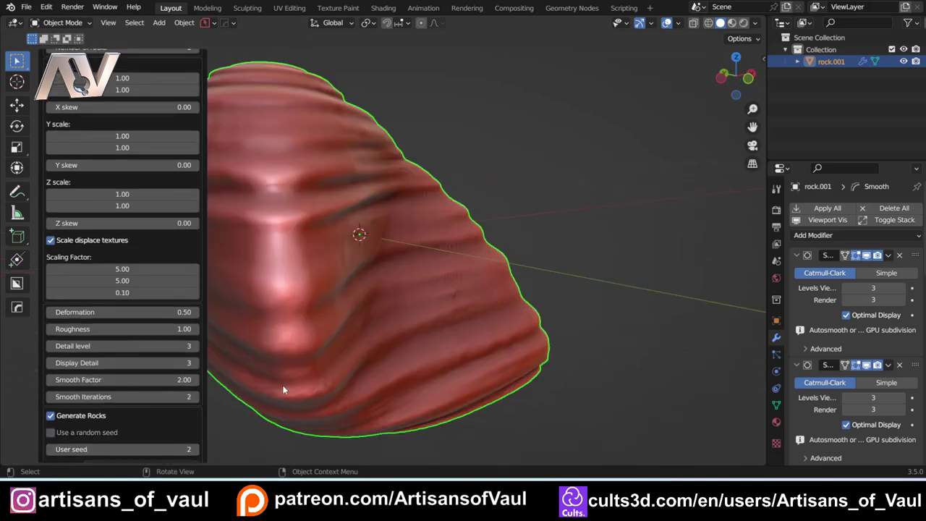
{"action": "scroll", "coordinate": [231, 432], "scroll_direction": "down", "scroll_amount": 3}
{"action": "middle_click_drag", "start_coordinate": [231, 432], "coordinate": [293, 387]}
- Raise the Sandstone rock's deformation to 1.70
{"action": "left_click_drag", "start_coordinate": [118, 312], "coordinate": [473, 239]}
{"action": "middle_click_drag", "start_coordinate": [474, 239], "coordinate": [375, 357]}
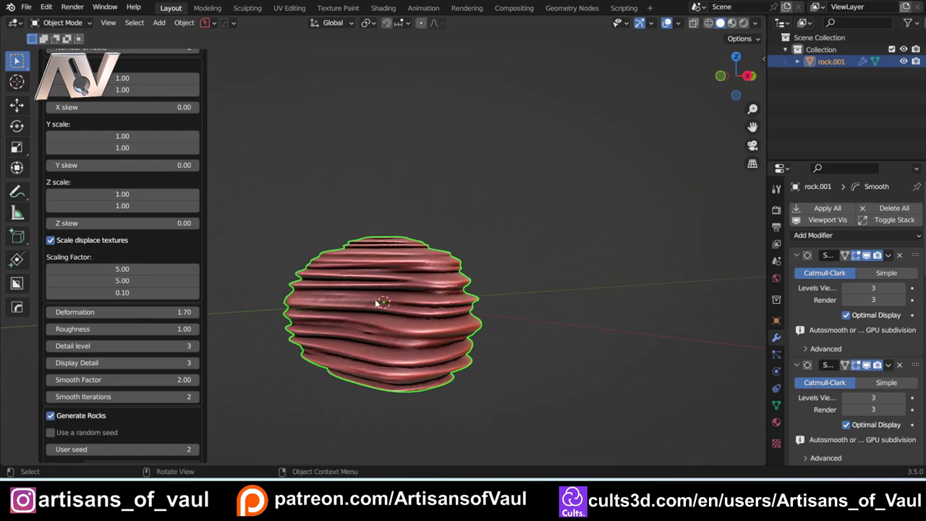
- Try a different Z scale on the rock, then set it back to 1
{"action": "left_click_drag", "start_coordinate": [138, 194], "coordinate": [205, 241]}
{"action": "left_click", "coordinate": [141, 195]}
{"action": "type", "text": "1"}
{"action": "key", "text": "Return"}
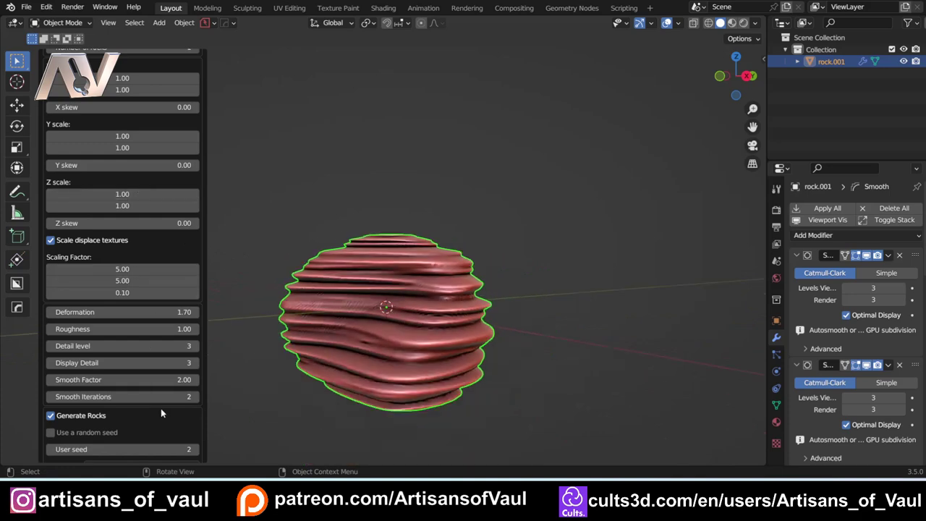
- Try combinations of deformation and smoothing on the rock, ending with deformation 2.06 and 0 smooth iterations
{"action": "left_click_drag", "start_coordinate": [170, 398], "coordinate": [402, 298]}
{"action": "left_click_drag", "start_coordinate": [144, 310], "coordinate": [377, 205]}
{"action": "left_click_drag", "start_coordinate": [125, 397], "coordinate": [360, 283]}
{"action": "left_click_drag", "start_coordinate": [123, 312], "coordinate": [234, 360]}
{"action": "middle_click_drag", "start_coordinate": [375, 354], "coordinate": [409, 351]}
{"action": "left_click_drag", "start_coordinate": [123, 397], "coordinate": [441, 288]}
{"action": "left_click_drag", "start_coordinate": [123, 312], "coordinate": [571, 210]}
{"action": "left_click_drag", "start_coordinate": [123, 397], "coordinate": [554, 275]}
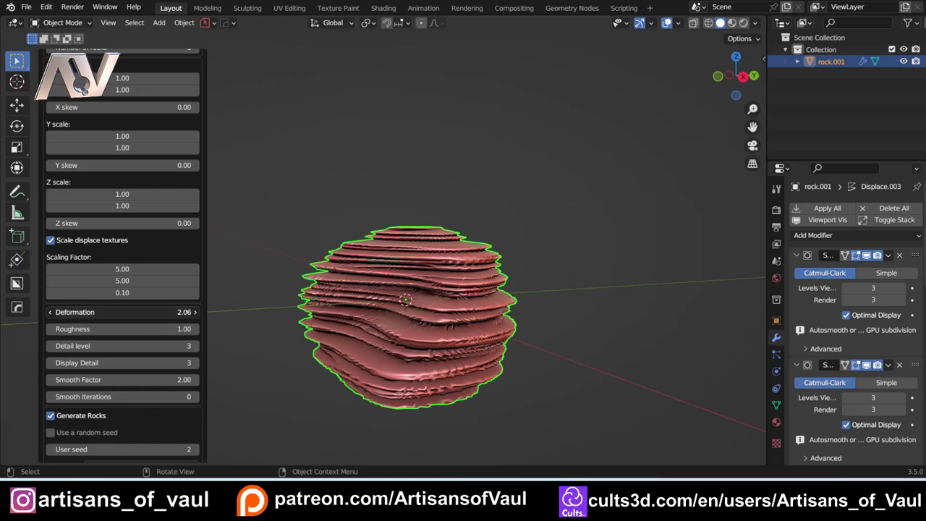
- Set the rock's deformation to about 0.62 and its smooth iterations to 2
{"action": "left_click_drag", "start_coordinate": [123, 311], "coordinate": [548, 200]}
{"action": "left_click_drag", "start_coordinate": [124, 396], "coordinate": [569, 275]}
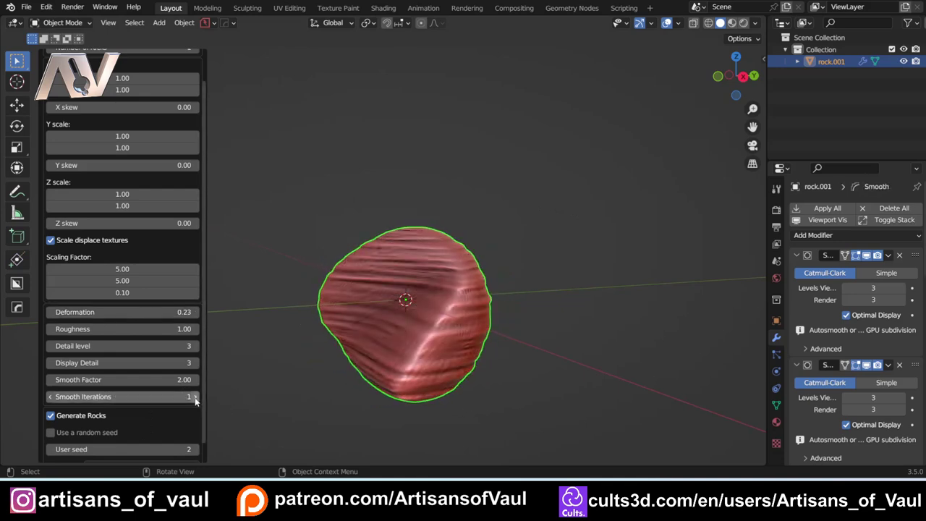
{"action": "mouse_move", "coordinate": [165, 312]}
{"action": "left_mouse_down"}
{"action": "mouse_move", "coordinate": [403, 240]}
{"action": "mouse_move", "coordinate": [165, 314]}
{"action": "left_mouse_up"}
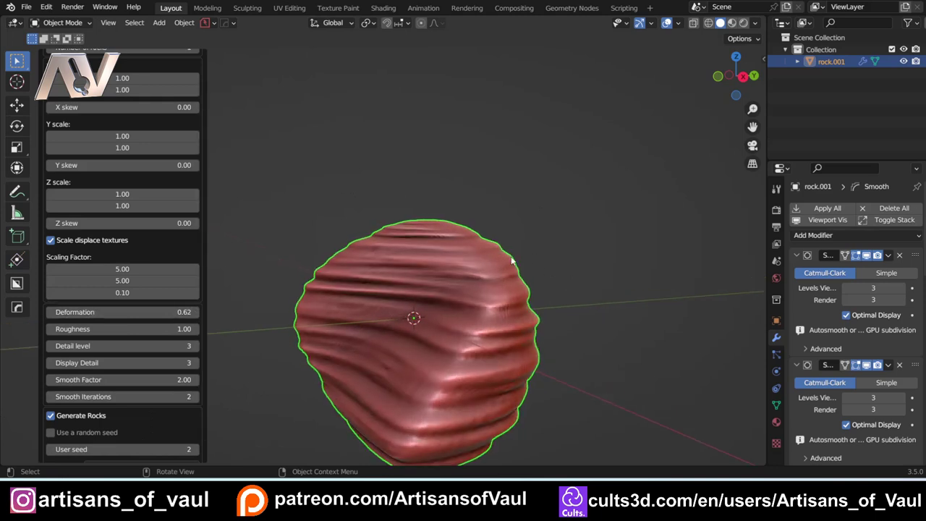
{"action": "scroll", "coordinate": [481, 365], "scroll_direction": "down", "scroll_amount": 2}
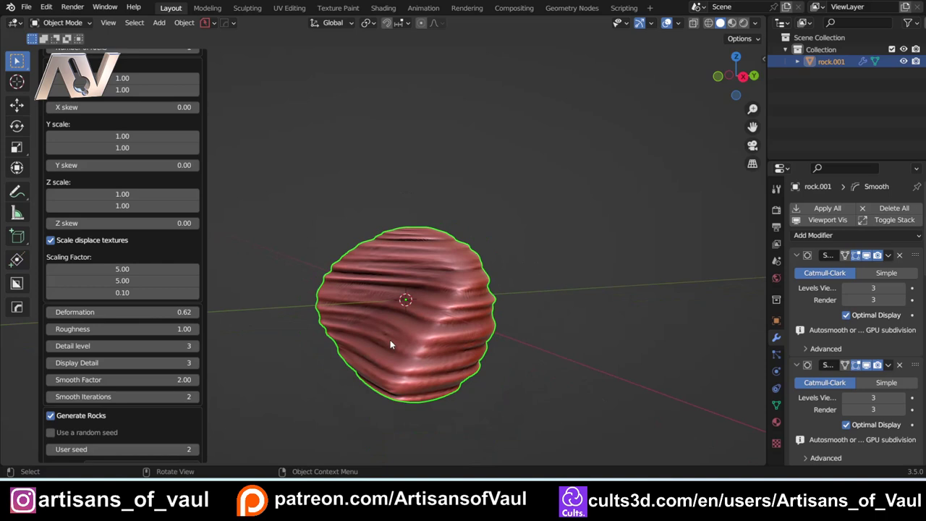
- Try lower smooth iterations and a lower detail level on the rock, keeping the original values
{"action": "left_click", "coordinate": [50, 397]}
{"action": "left_click", "coordinate": [193, 397]}
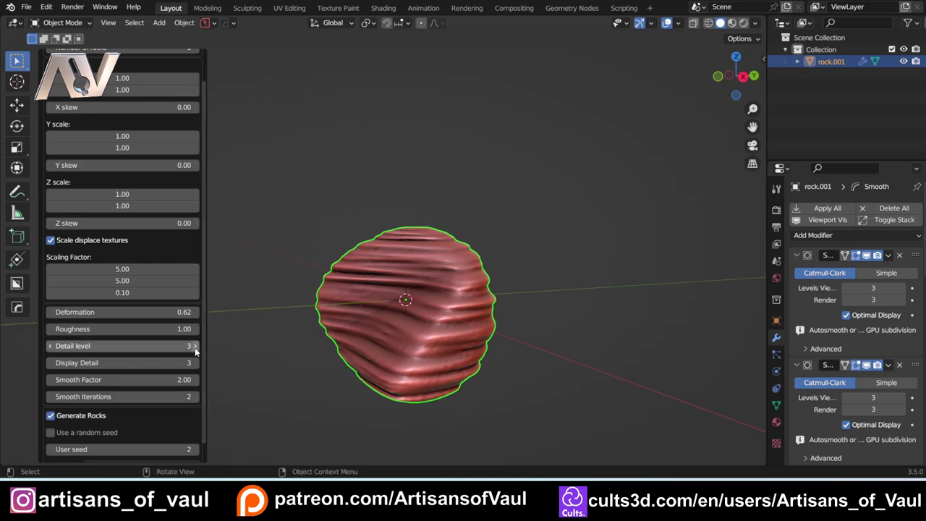
{"action": "left_click", "coordinate": [50, 345]}
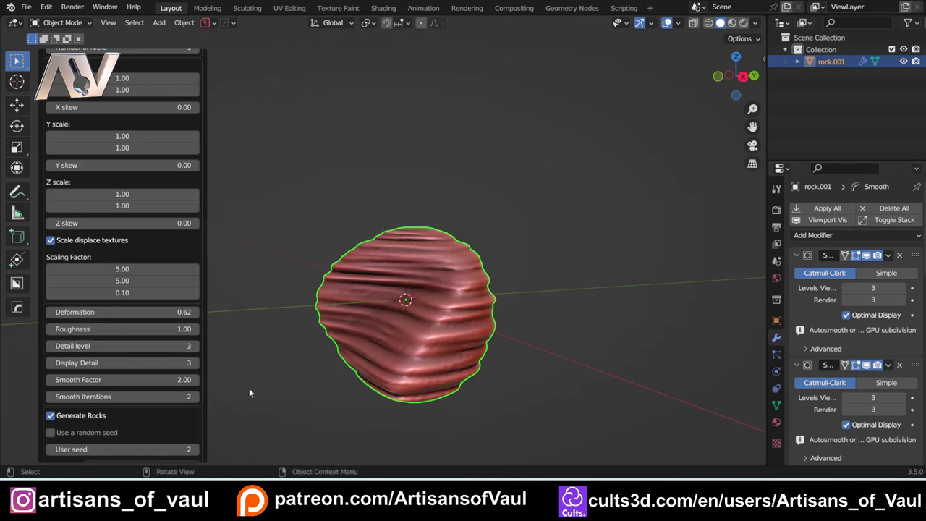
- Collapse the rock's modifier stack and widen it enough to read the full modifier names
{"action": "left_click", "coordinate": [896, 220]}
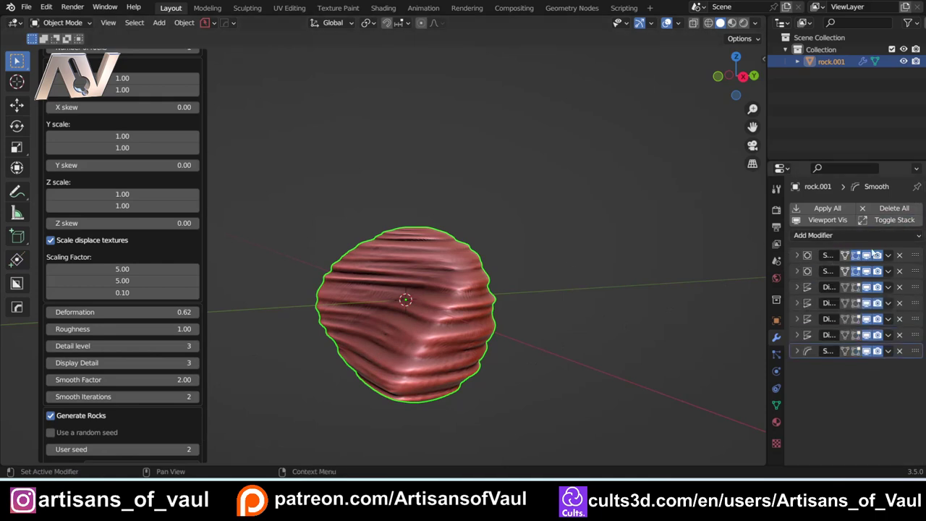
{"action": "left_click_drag", "start_coordinate": [766, 255], "coordinate": [660, 254]}
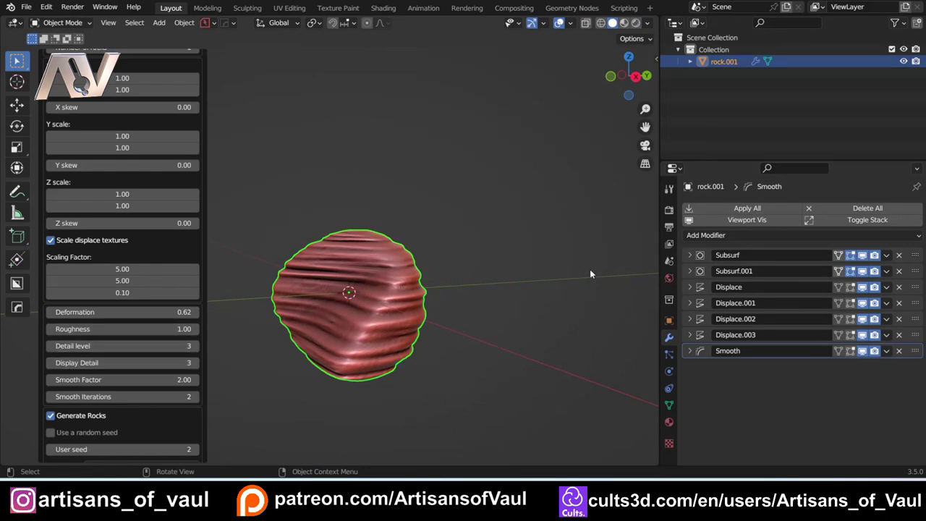
{"action": "left_click_drag", "start_coordinate": [657, 270], "coordinate": [804, 271]}
- Set the rock's roughness to 0, keep the Y scale at 1, and view the rock from other angles
{"action": "left_click_drag", "start_coordinate": [119, 328], "coordinate": [85, 331]}
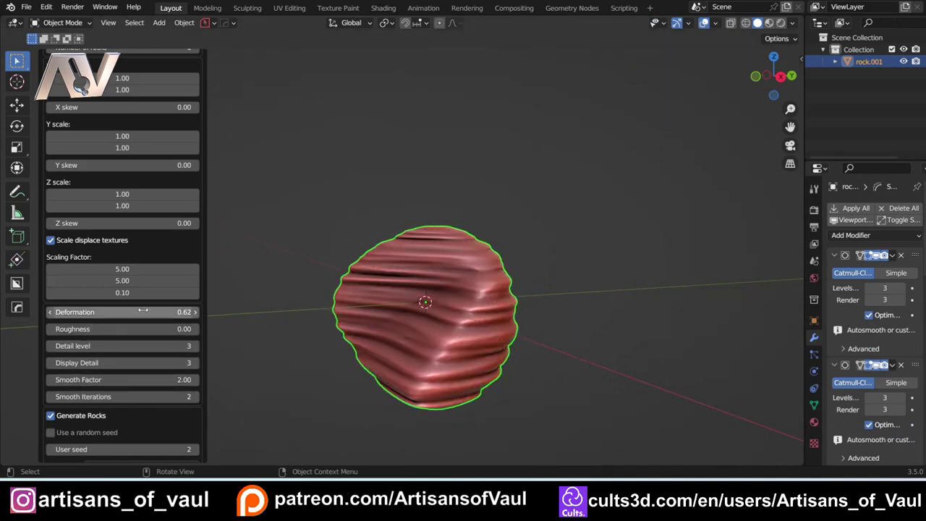
{"action": "scroll", "coordinate": [106, 307], "scroll_direction": "up", "scroll_amount": 1}
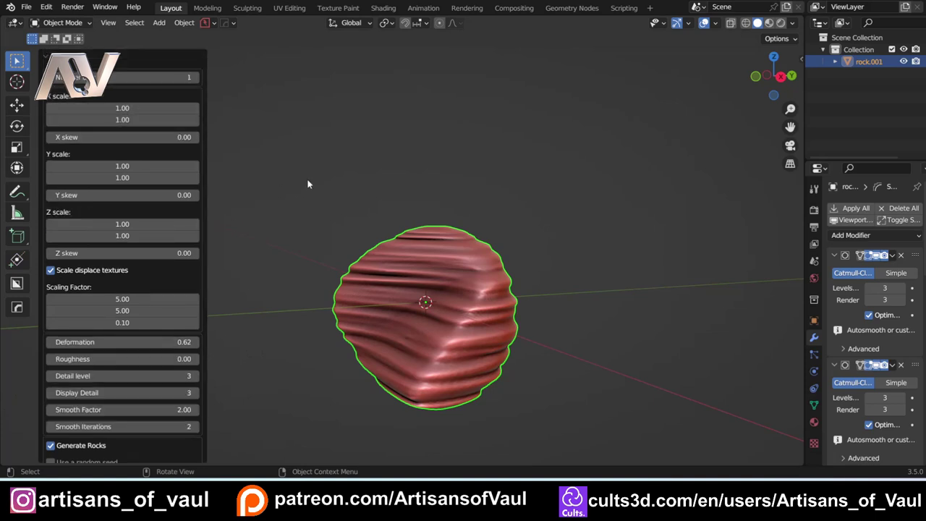
{"action": "middle_click_drag", "start_coordinate": [310, 180], "coordinate": [280, 207]}
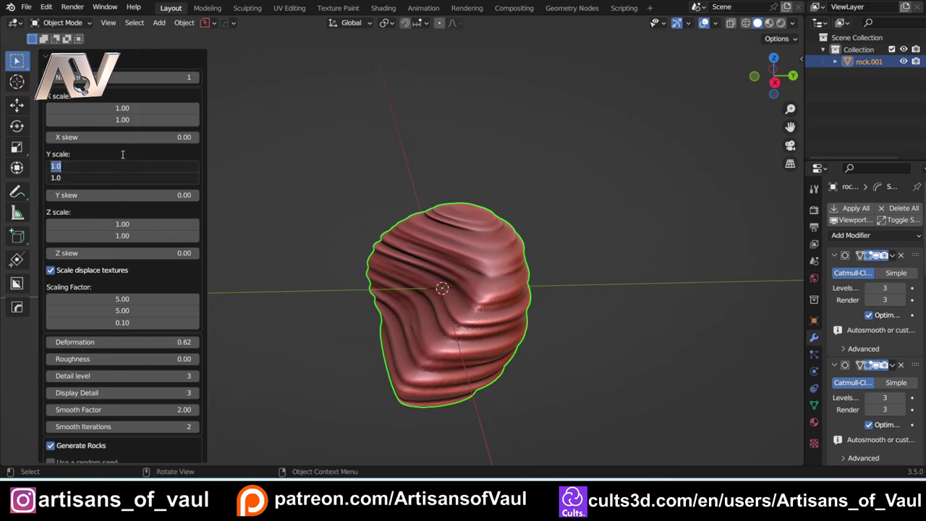
{"action": "key", "text": "Return"}
{"action": "middle_click_drag", "start_coordinate": [367, 282], "coordinate": [399, 304]}
- Delete the rock and generate a new one with the Rock Generator
{"action": "key", "text": "Delete"}
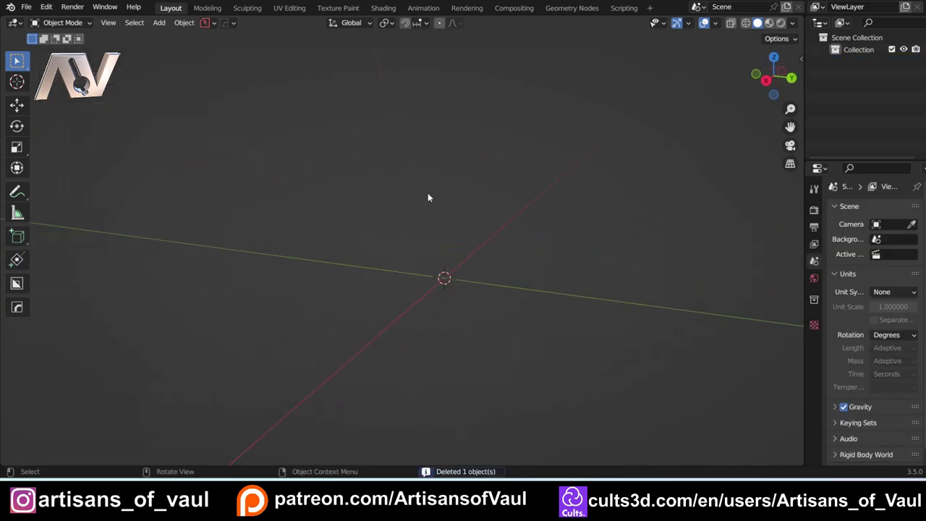
{"action": "key", "text": "shift+a"}
{"action": "mouse_move", "coordinate": [426, 201]}
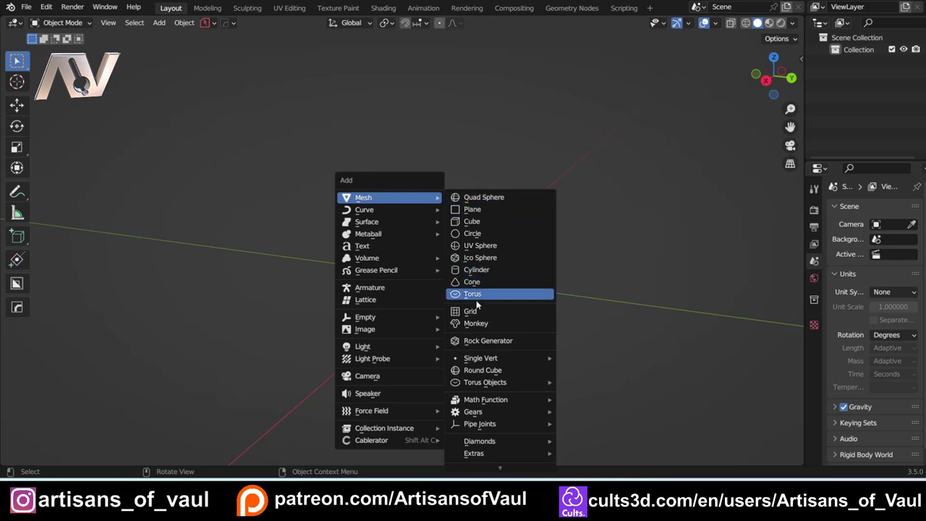
{"action": "left_click", "coordinate": [494, 343]}
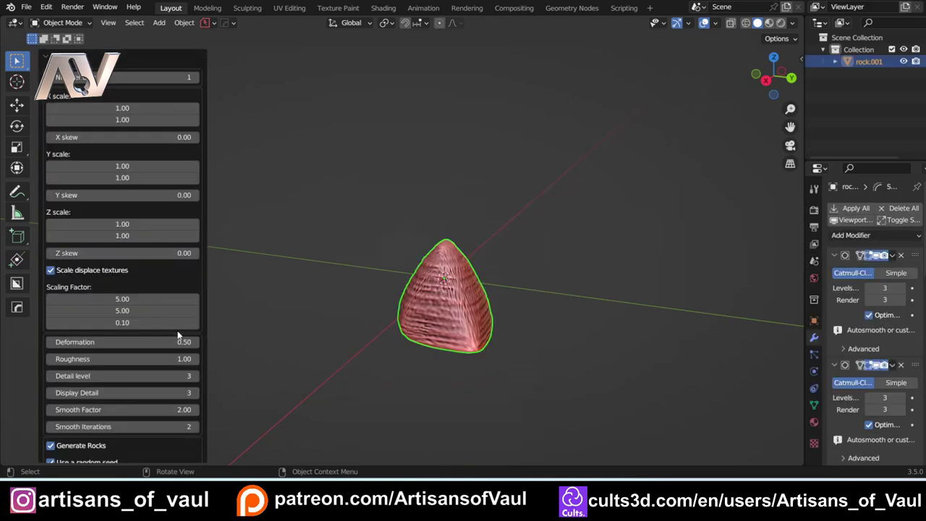
{"action": "scroll", "coordinate": [149, 207], "scroll_direction": "down", "scroll_amount": 2}
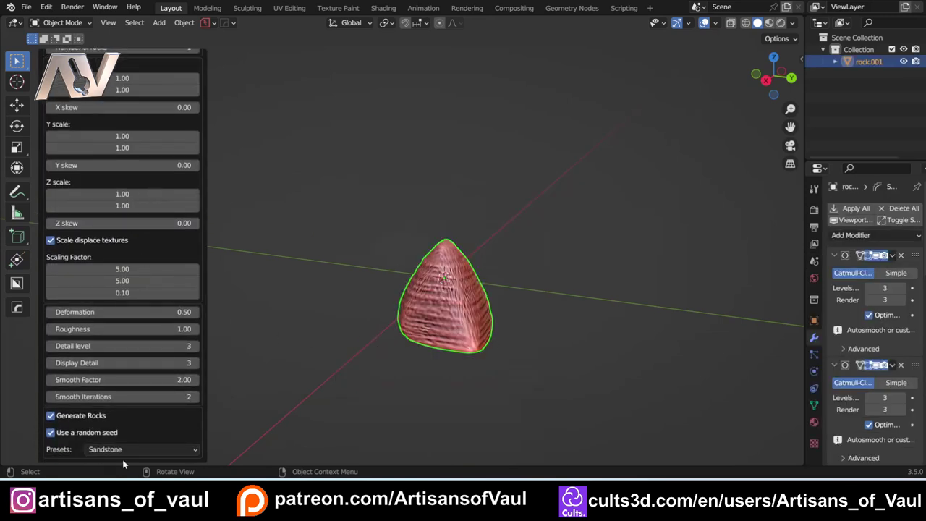
{"action": "middle_click_drag", "start_coordinate": [461, 326], "coordinate": [290, 405]}
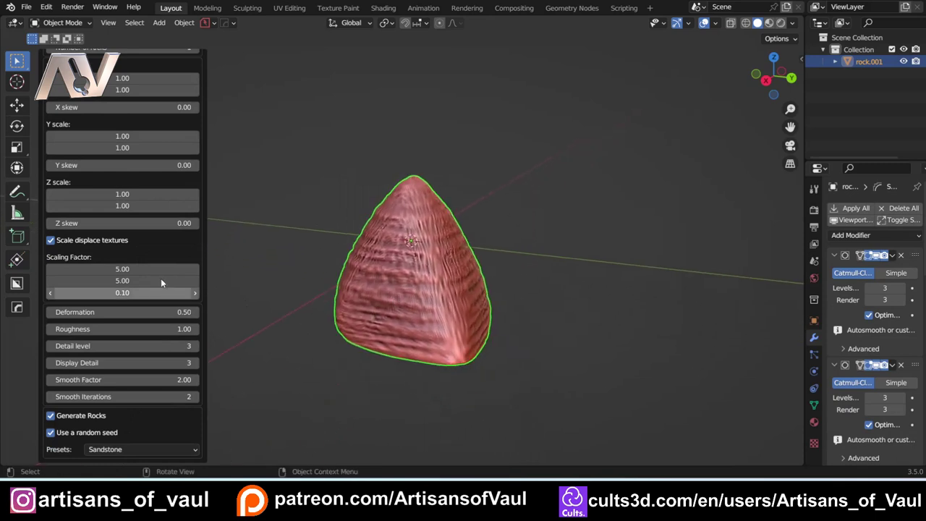
- Turn off the new rock's random seed and examine the result from another side
{"action": "left_click", "coordinate": [50, 433]}
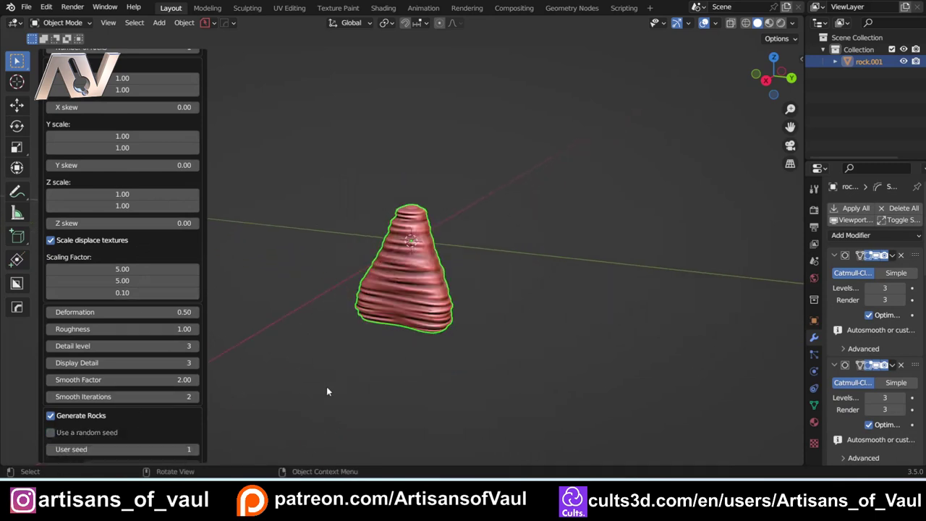
{"action": "scroll", "coordinate": [319, 389], "scroll_direction": "up", "scroll_amount": 3}
{"action": "middle_click_drag", "start_coordinate": [299, 391], "coordinate": [345, 325]}
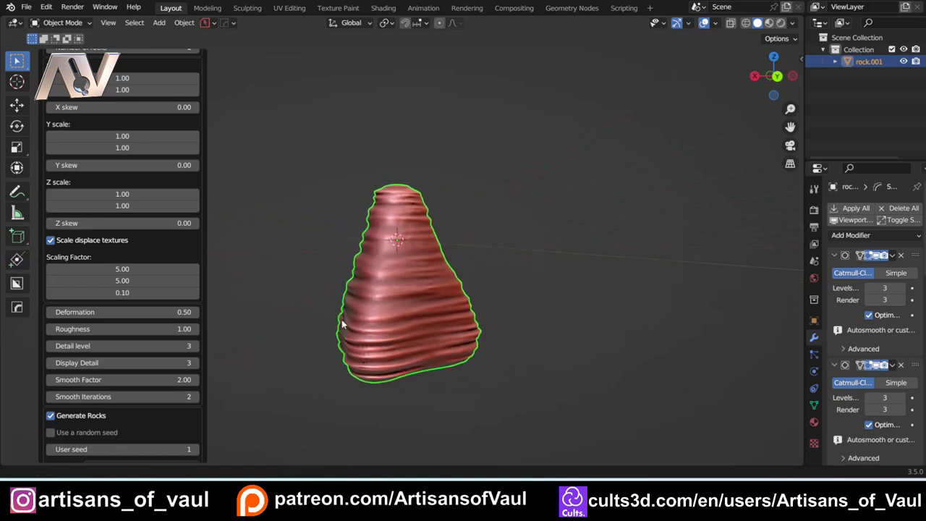
{"action": "scroll", "coordinate": [116, 207], "scroll_direction": "up", "scroll_amount": 2}
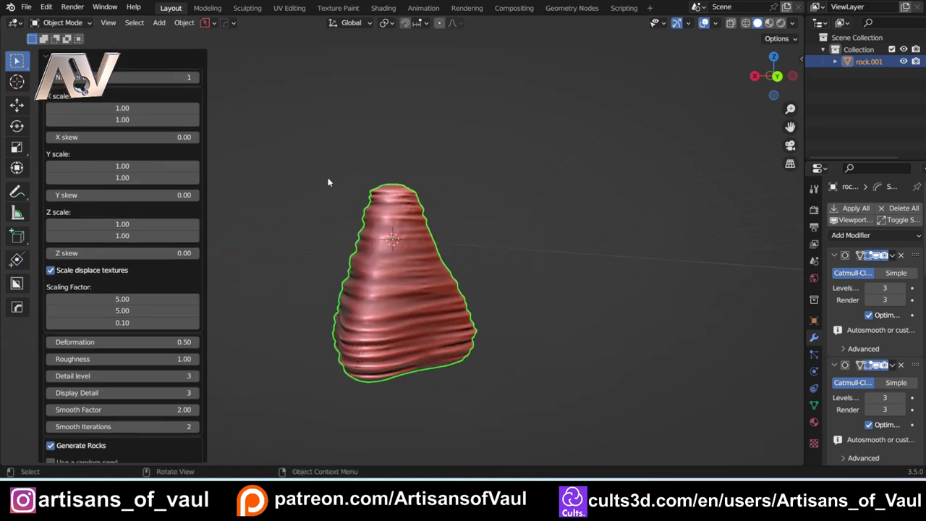
- Increase the number of generated rocks to 10
{"action": "left_click", "coordinate": [194, 80]}
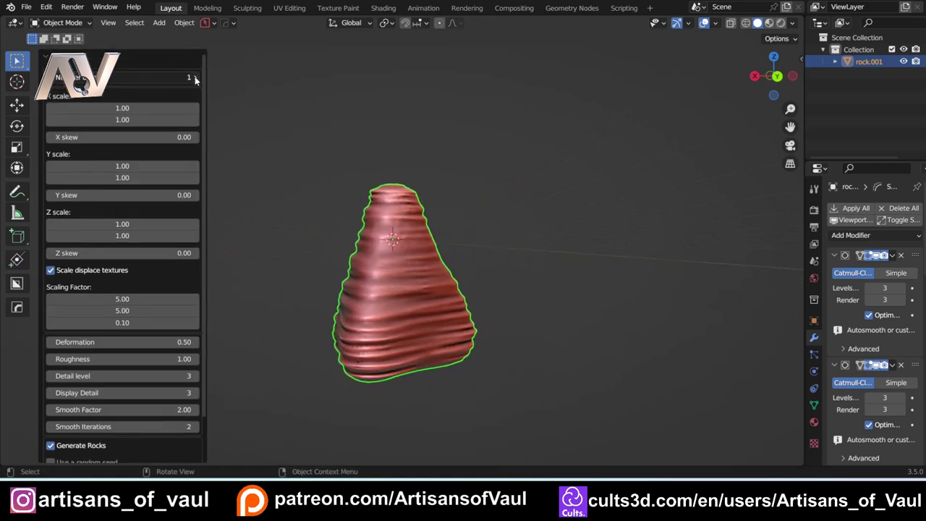
{"action": "left_click", "coordinate": [194, 79]}
{"action": "left_click", "coordinate": [194, 80]}
{"action": "left_click", "coordinate": [194, 80]}
{"action": "left_click", "coordinate": [196, 79]}
{"action": "left_click", "coordinate": [197, 79]}
{"action": "left_click", "coordinate": [197, 80]}
{"action": "left_click", "coordinate": [196, 79]}
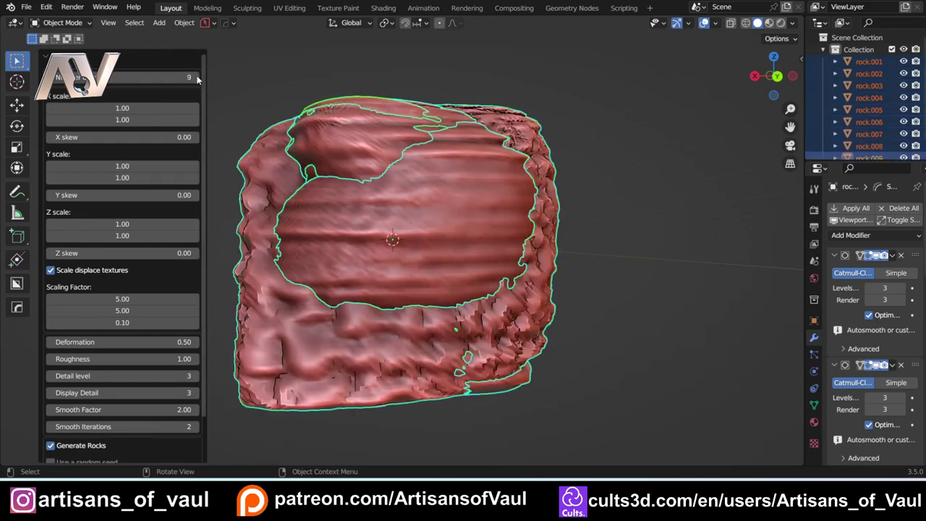
{"action": "left_click", "coordinate": [165, 80]}
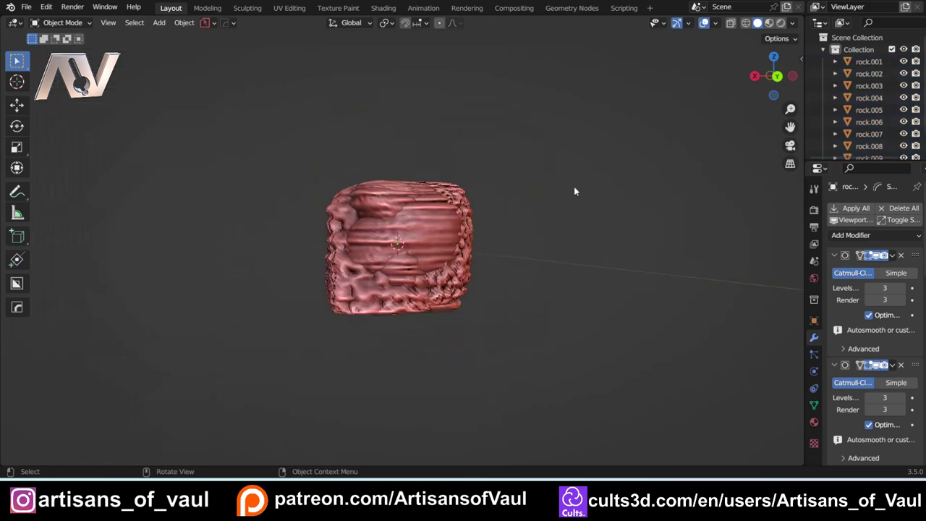
- Move three of the overlapping rocks out of the pile so that they stand apart
{"action": "middle_click_drag", "start_coordinate": [574, 186], "coordinate": [448, 230]}
{"action": "scroll", "coordinate": [447, 231], "scroll_direction": "up", "scroll_amount": 3}
{"action": "left_click", "coordinate": [437, 268]}
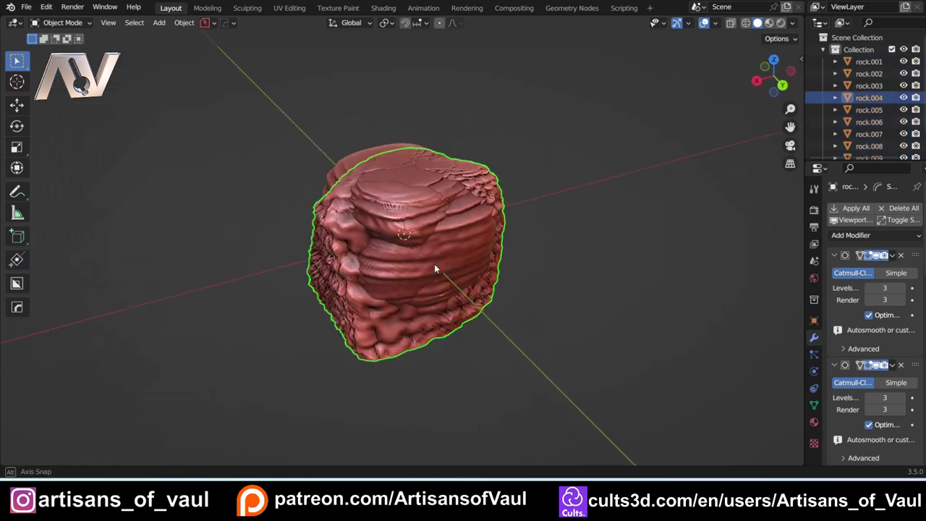
{"action": "left_click_drag", "start_coordinate": [437, 268], "coordinate": [228, 220]}
{"action": "left_click", "coordinate": [427, 253]}
{"action": "left_click_drag", "start_coordinate": [426, 254], "coordinate": [680, 254]}
{"action": "middle_click_drag", "start_coordinate": [681, 254], "coordinate": [550, 239]}
{"action": "left_click", "coordinate": [433, 249]}
{"action": "key", "text": "g"}
{"action": "left_click", "coordinate": [630, 177]}
- Pull two more rocks away from the remaining pile at the origin
{"action": "left_click", "coordinate": [446, 191]}
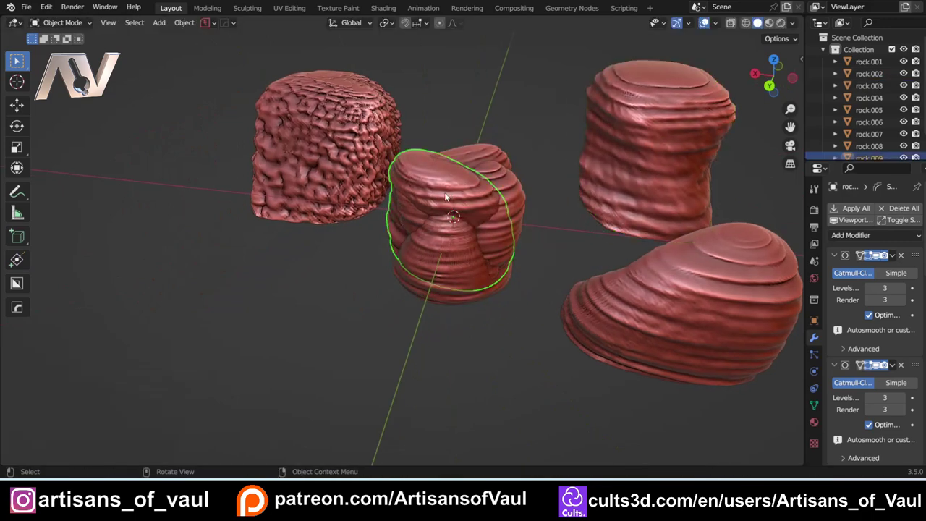
{"action": "left_click_drag", "start_coordinate": [446, 191], "coordinate": [188, 230]}
{"action": "left_click", "coordinate": [471, 181]}
{"action": "middle_click_drag", "start_coordinate": [470, 181], "coordinate": [331, 236]}
{"action": "scroll", "coordinate": [331, 236], "scroll_direction": "up", "scroll_amount": 3}
{"action": "key", "text": "g"}
{"action": "left_click", "coordinate": [152, 248]}
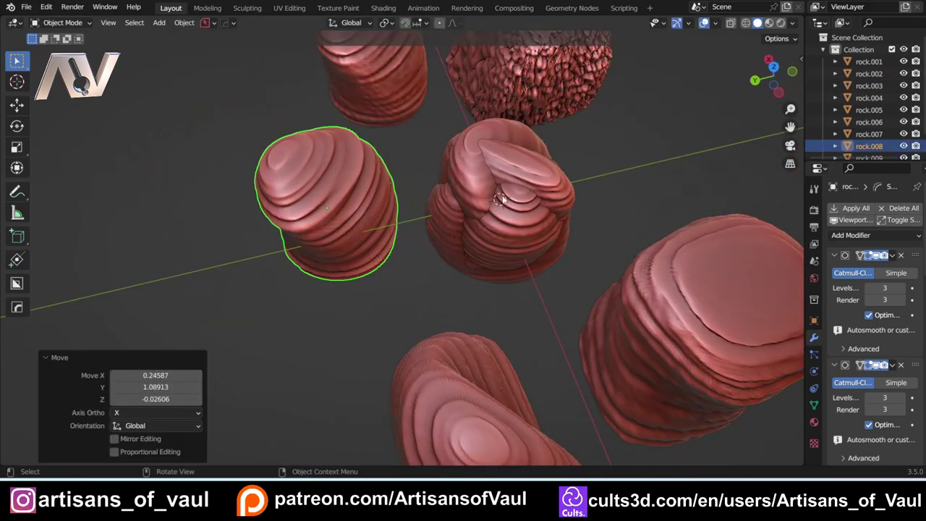
- Separate another three rocks from the central pile and view the spread-out set
{"action": "left_click", "coordinate": [466, 207]}
{"action": "key", "text": "g"}
{"action": "left_click", "coordinate": [673, 238]}
{"action": "left_click", "coordinate": [499, 195]}
{"action": "key", "text": "g"}
{"action": "left_click", "coordinate": [109, 134]}
{"action": "left_click", "coordinate": [513, 178]}
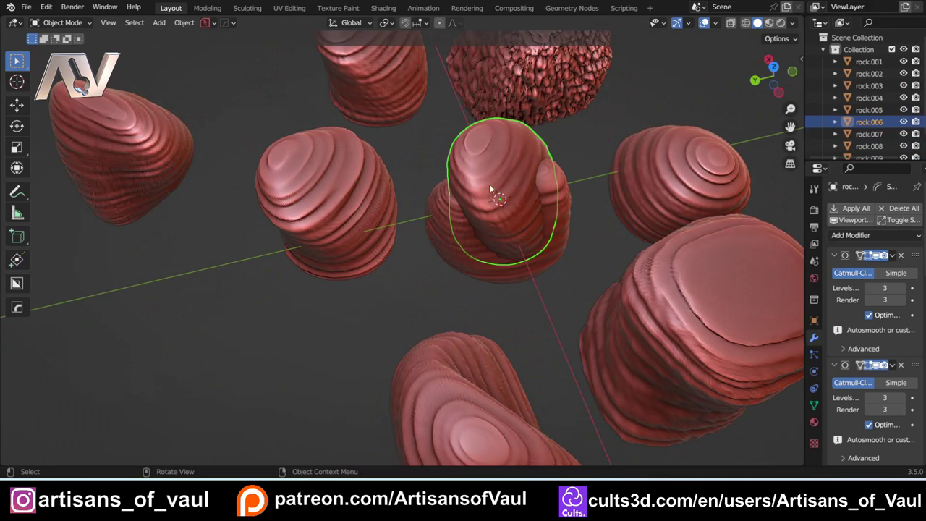
{"action": "key", "text": "g"}
{"action": "left_click", "coordinate": [275, 319]}
{"action": "middle_click_drag", "start_coordinate": [275, 318], "coordinate": [381, 237]}
- Select a single rock from the set and delete it
{"action": "left_click", "coordinate": [464, 141]}
{"action": "scroll", "coordinate": [507, 174], "scroll_direction": "down", "scroll_amount": 5}
{"action": "scroll", "coordinate": [518, 163], "scroll_direction": "up", "scroll_amount": 2}
{"action": "key", "text": "x"}
{"action": "key", "text": "Return"}
- Select all the remaining rocks and delete them
{"action": "scroll", "coordinate": [501, 176], "scroll_direction": "up", "scroll_amount": 3}
{"action": "scroll", "coordinate": [381, 237], "scroll_direction": "down", "scroll_amount": 3}
{"action": "middle_click_drag", "start_coordinate": [470, 237], "coordinate": [381, 228]}
{"action": "left_click_drag", "start_coordinate": [193, 120], "coordinate": [636, 397]}
{"action": "key", "text": "x"}
{"action": "key", "text": "Return"}
- Generate a new batch of 10 rocks with the Rock Generator
{"action": "key", "text": "shift+a"}
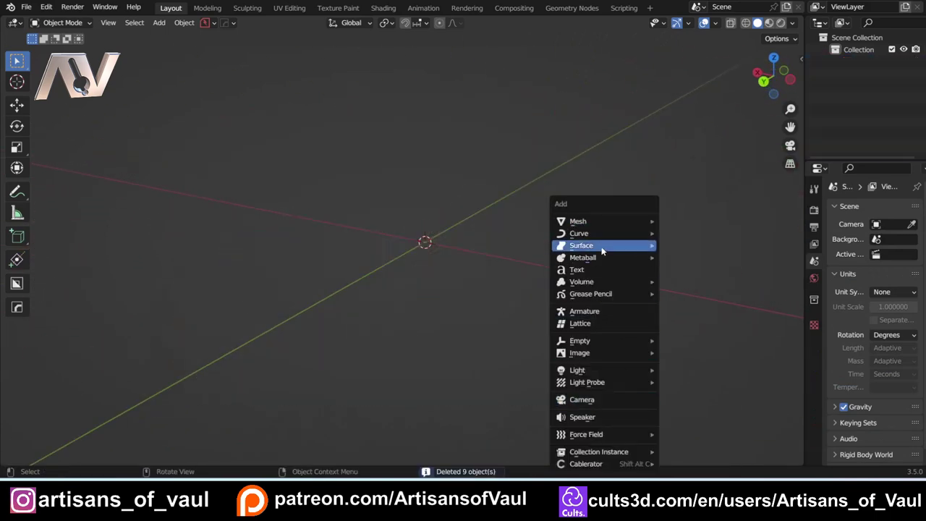
{"action": "mouse_move", "coordinate": [622, 221]}
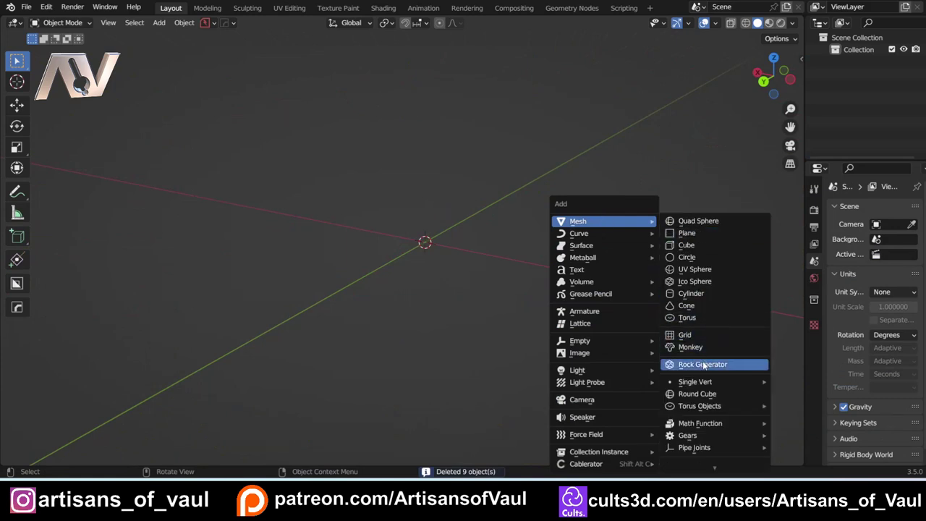
{"action": "key", "text": "Return"}
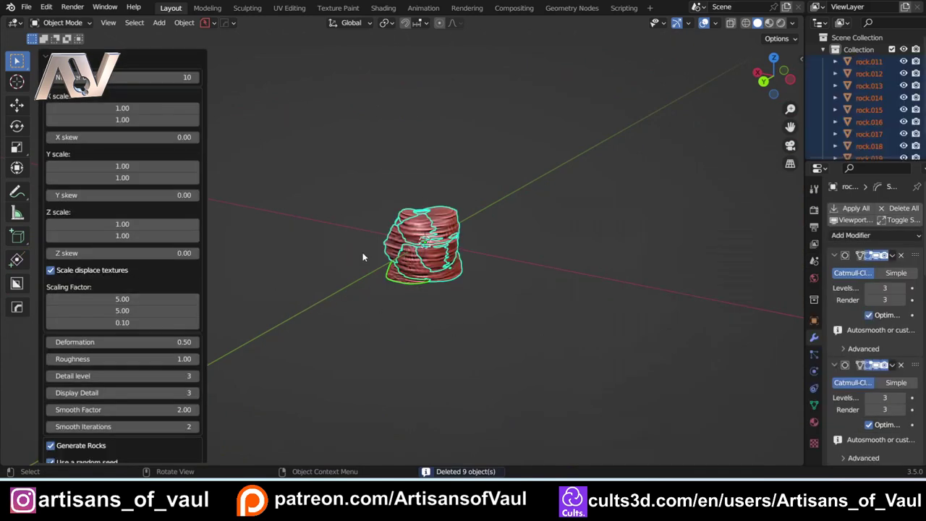
{"action": "scroll", "coordinate": [395, 227], "scroll_direction": "up", "scroll_amount": 4}
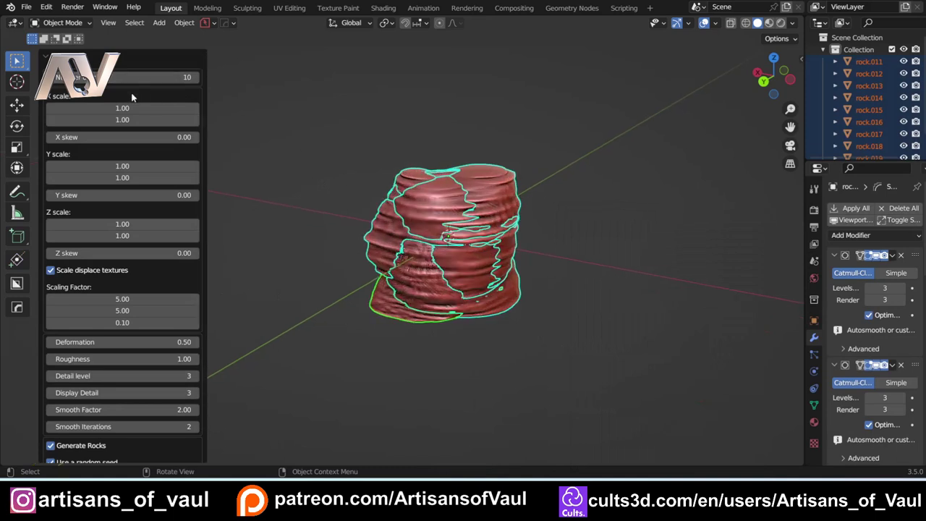
- Apply the Asteroid preset to the new rocks and set the number of rocks to 1
{"action": "scroll", "coordinate": [155, 297], "scroll_direction": "down", "scroll_amount": 1}
{"action": "left_click", "coordinate": [162, 448]}
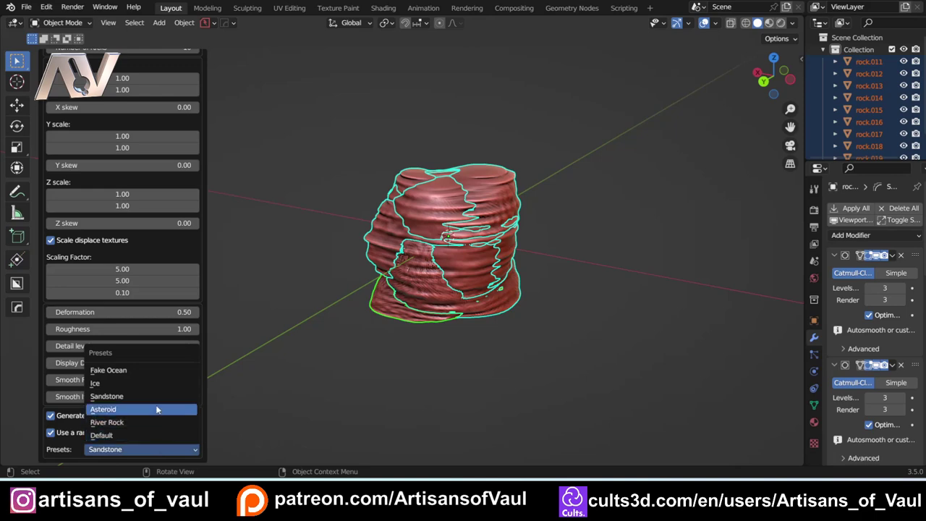
{"action": "left_click", "coordinate": [157, 410]}
{"action": "scroll", "coordinate": [413, 325], "scroll_direction": "down", "scroll_amount": 3}
{"action": "scroll", "coordinate": [414, 325], "scroll_direction": "up", "scroll_amount": 3}
{"action": "middle_click_drag", "start_coordinate": [414, 325], "coordinate": [354, 305]}
{"action": "scroll", "coordinate": [354, 305], "scroll_direction": "down", "scroll_amount": 4}
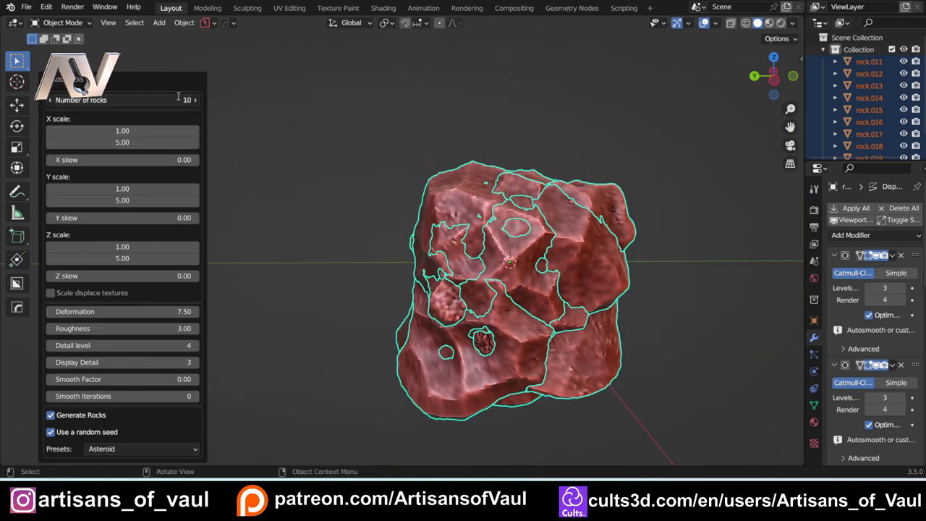
{"action": "key", "text": "Return"}
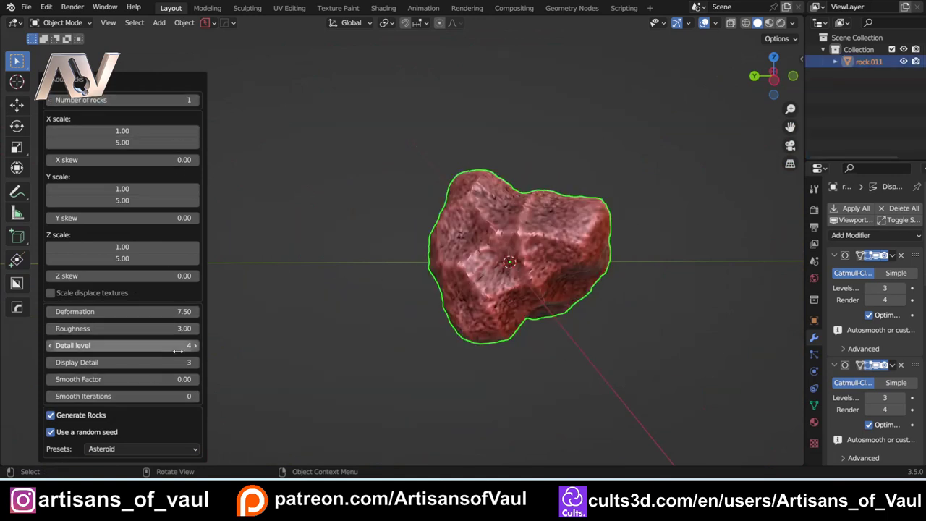